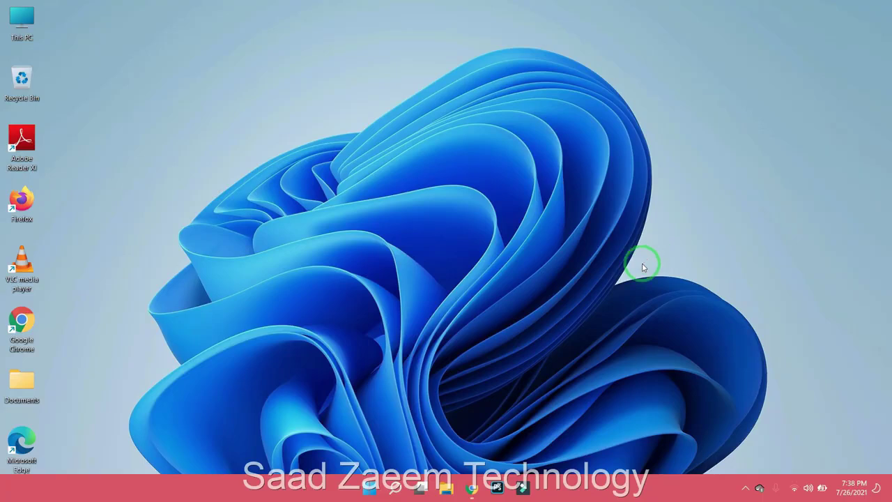
Search Windows for cmd, open Command Prompt and reposition its window on the desktop.
click(395, 488)
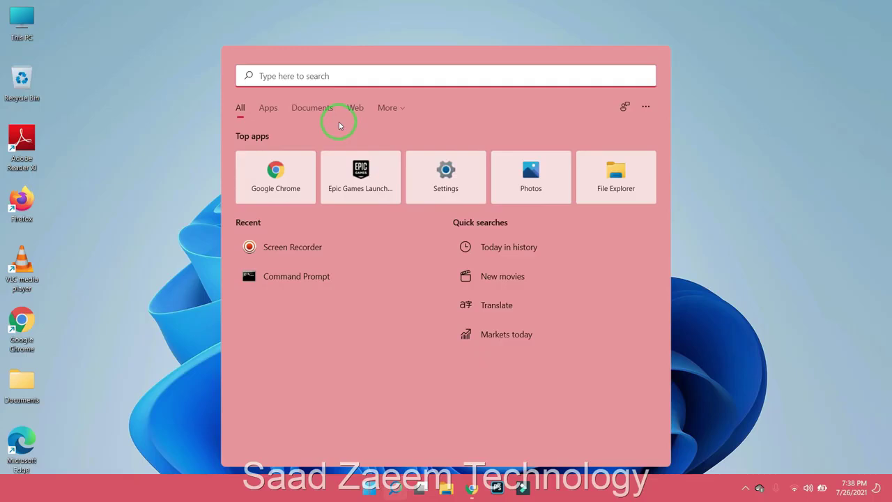
text(cmd)
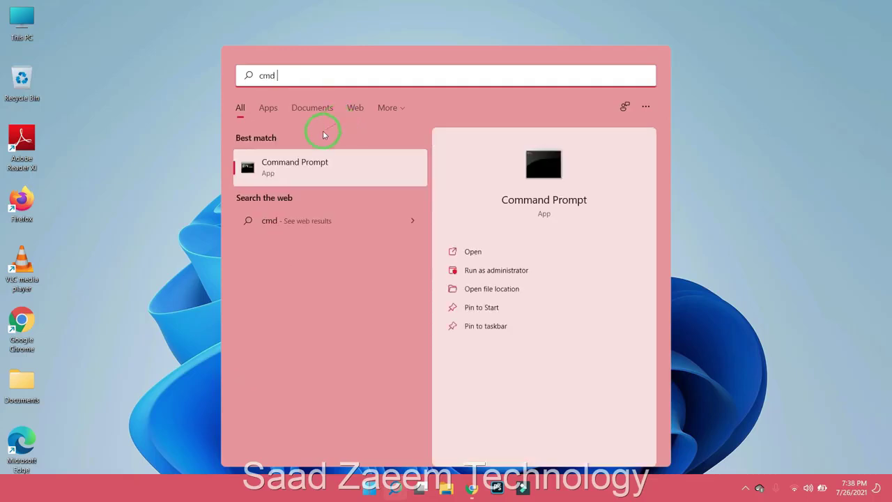
click(294, 172)
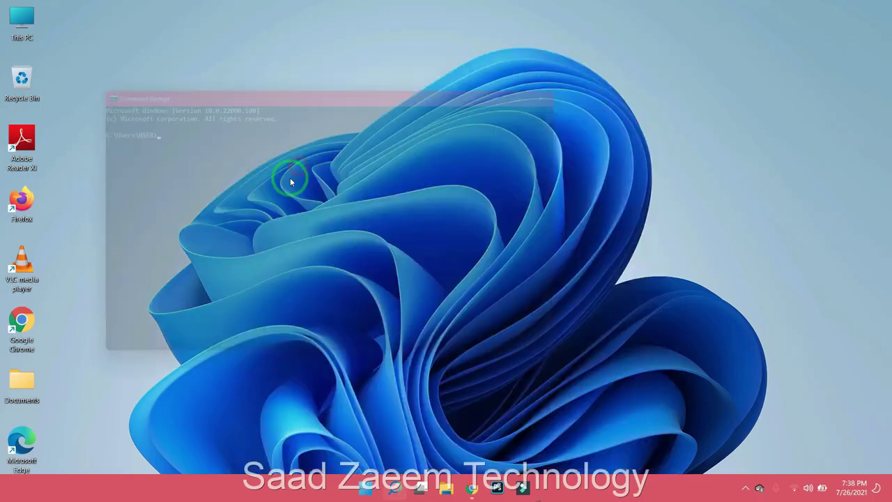
drag(223, 82, 262, 57)
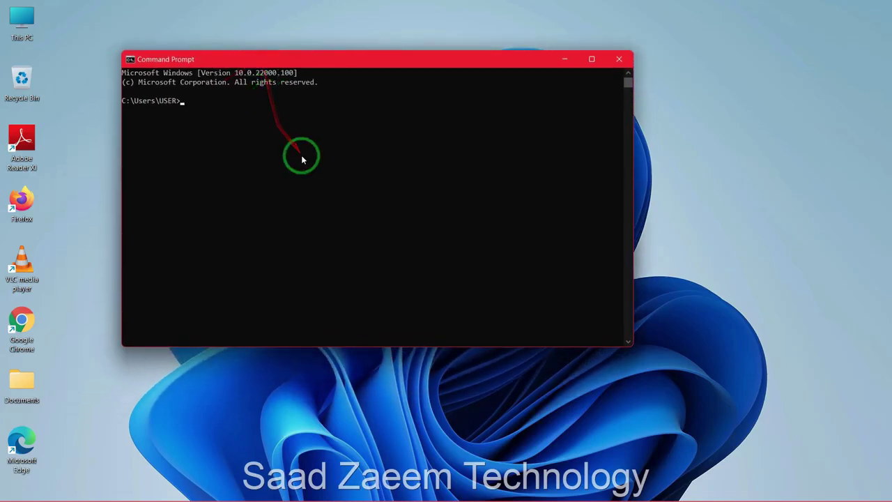
Ping the loopback address 127.1.1.1 and close Command Prompt.
text(ping 127.1.1.1)
key(Return)
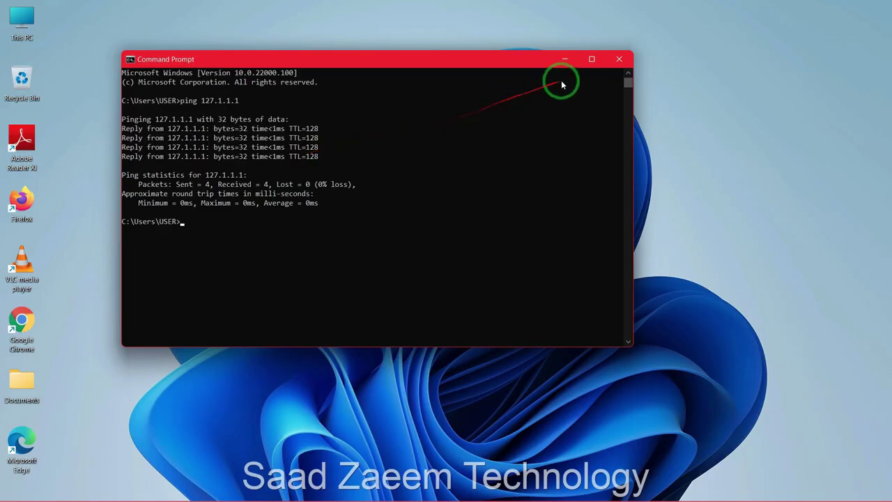
click(618, 62)
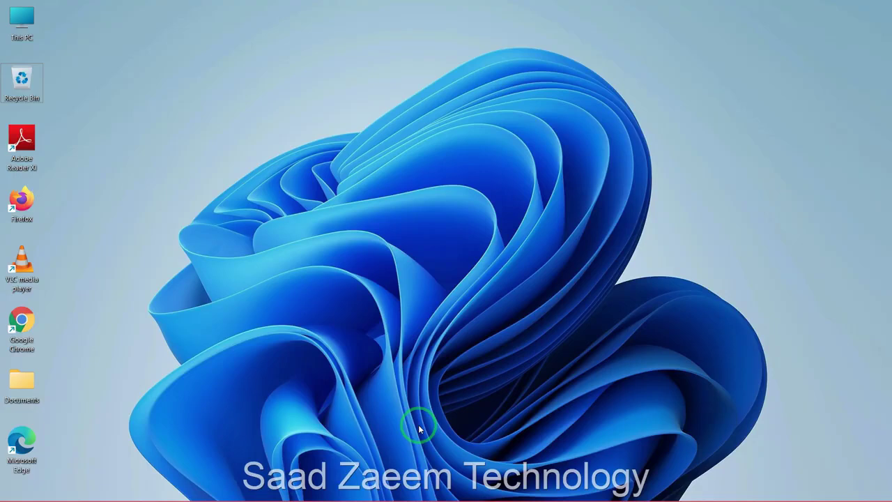
Search Windows for control, open Control Panel and reposition its window.
key(super)
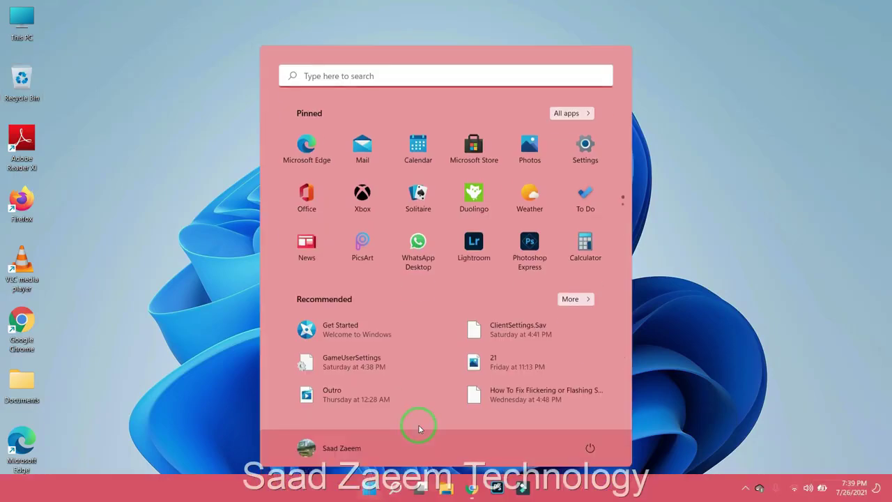
text(control)
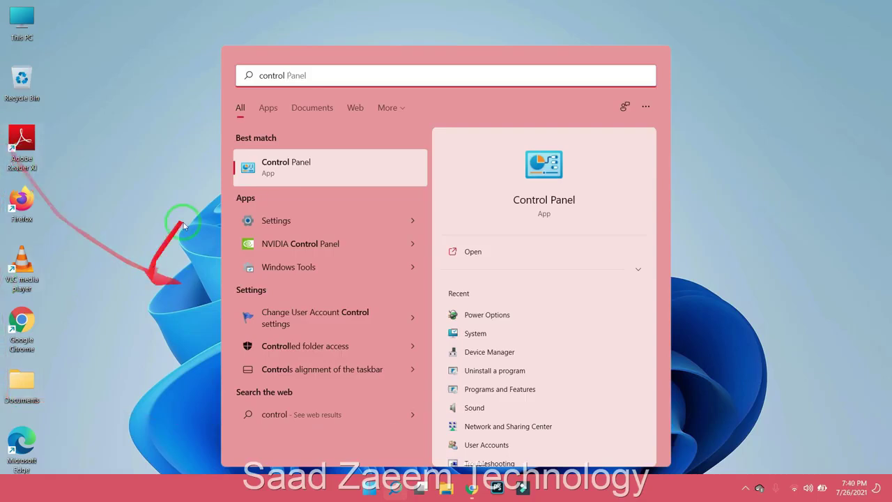
click(253, 172)
drag(368, 109, 370, 77)
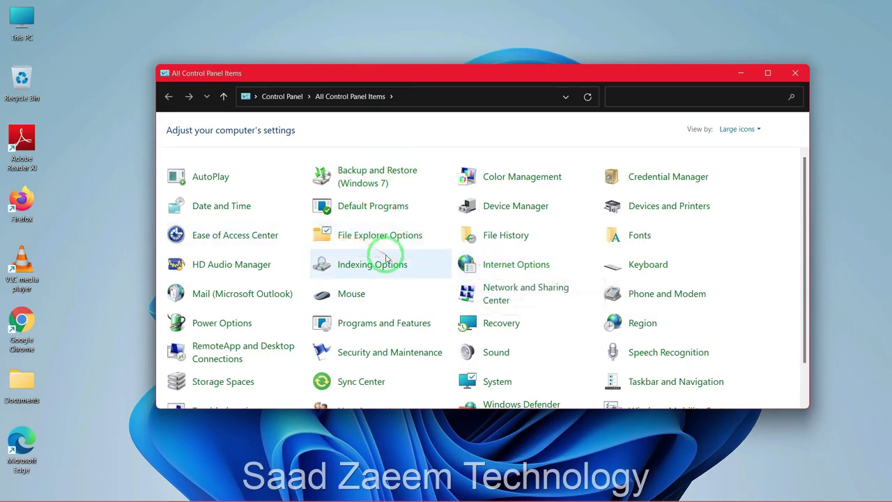
Search the Control Panel items for "In", open Internet Options and move its dialog over the Control Panel window.
click(651, 96)
text(In)
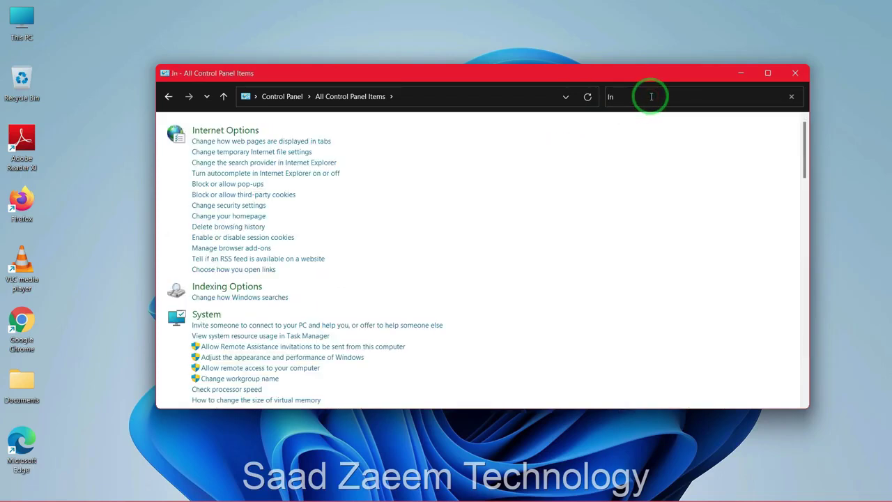
click(237, 132)
drag(139, 28, 492, 79)
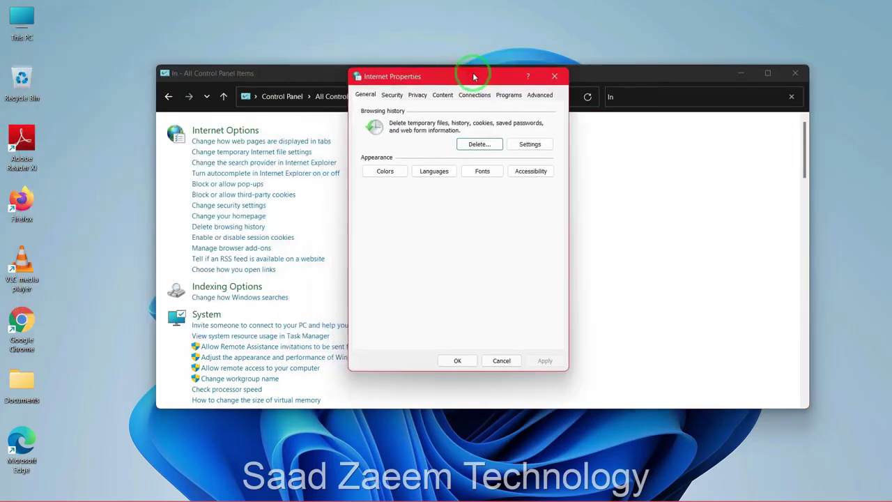
Restore the advanced Internet settings to their defaults, apply the change and close Internet Properties.
click(538, 99)
drag(440, 76, 446, 73)
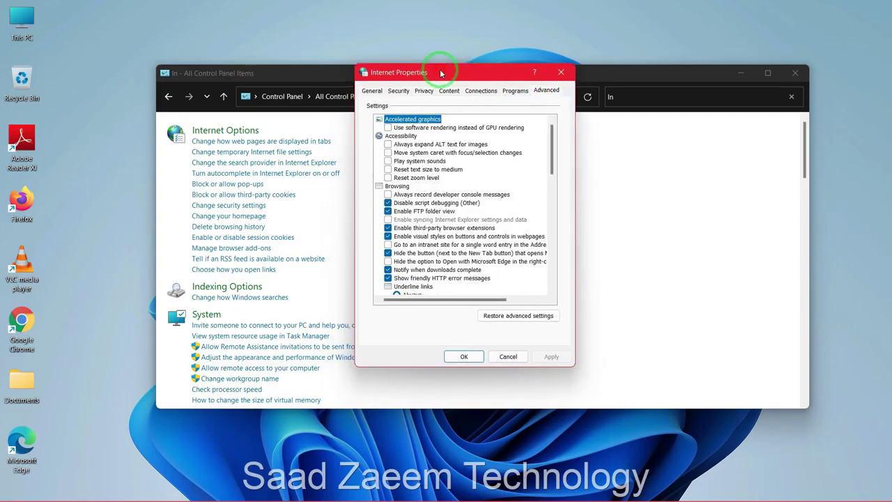
click(519, 316)
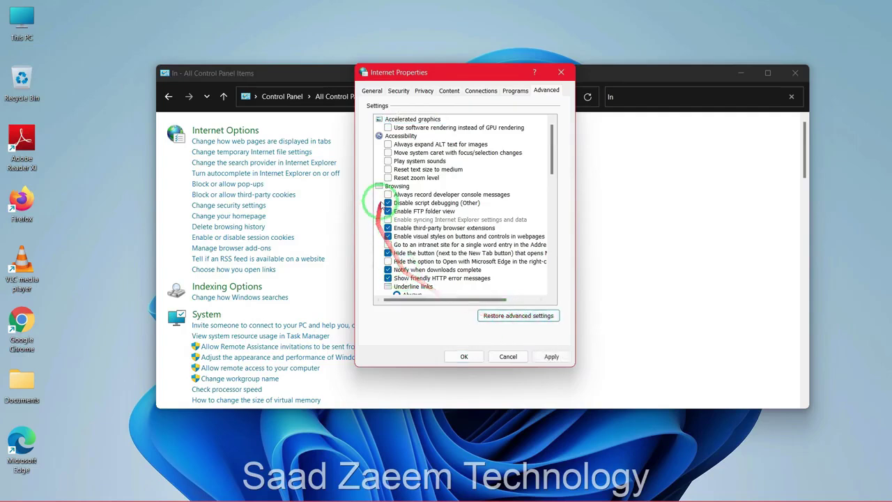
click(484, 316)
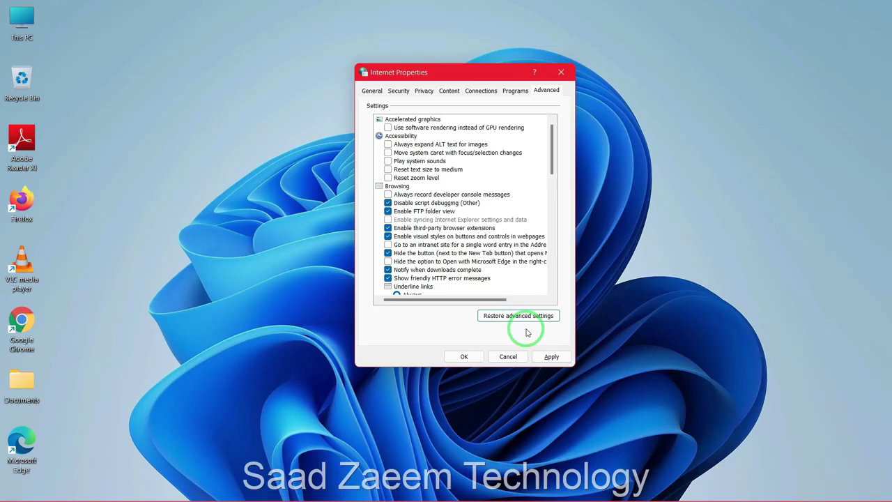
click(551, 356)
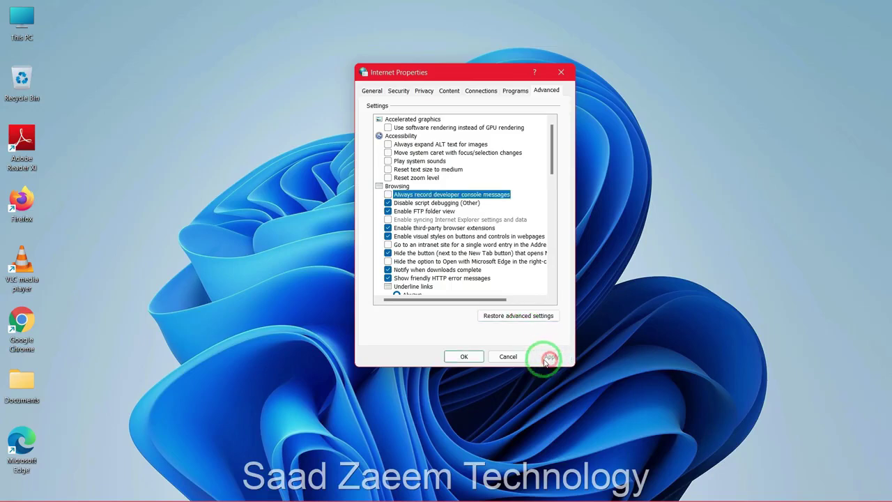
click(467, 357)
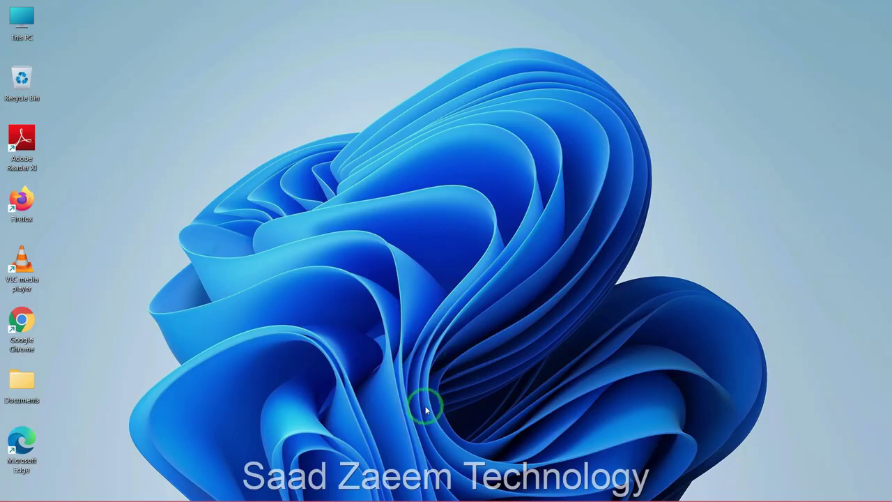
Search Windows for run and open the Run dialog.
key(super)
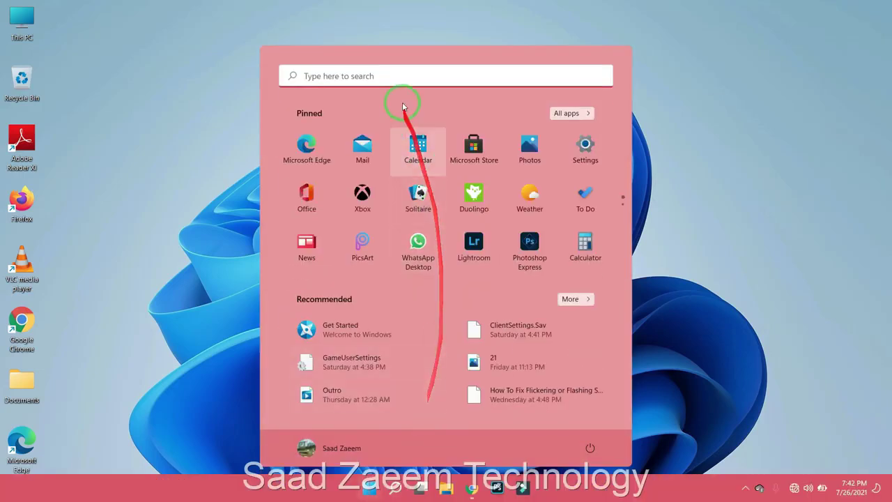
click(395, 78)
text(run)
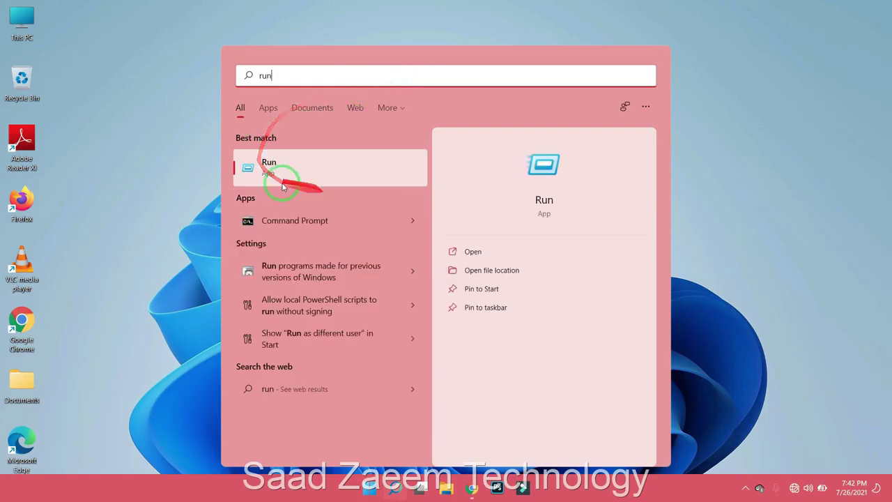
click(310, 179)
drag(100, 370, 119, 343)
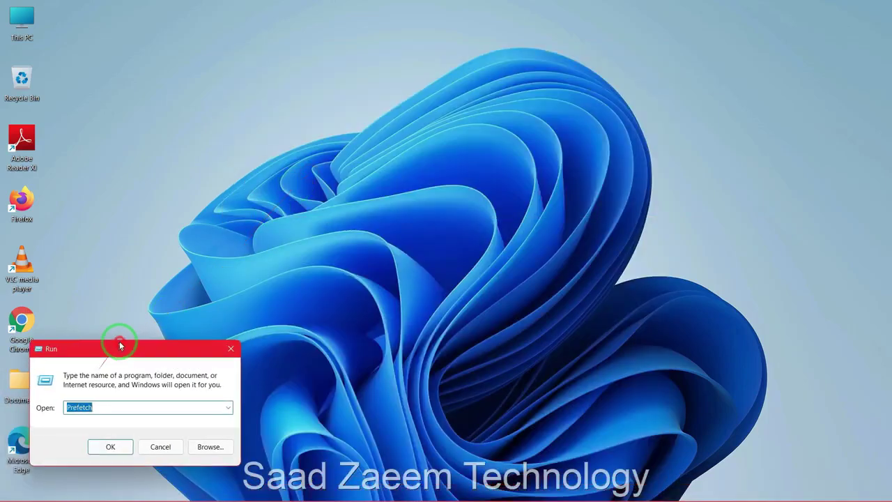
Replace the existing Run entry with services.msc and launch it.
click(109, 404)
key(BackSpace)
key(BackSpace)
key(BackSpace)
key(BackSpace)
key(BackSpace)
key(BackSpace)
key(BackSpace)
key(BackSpace)
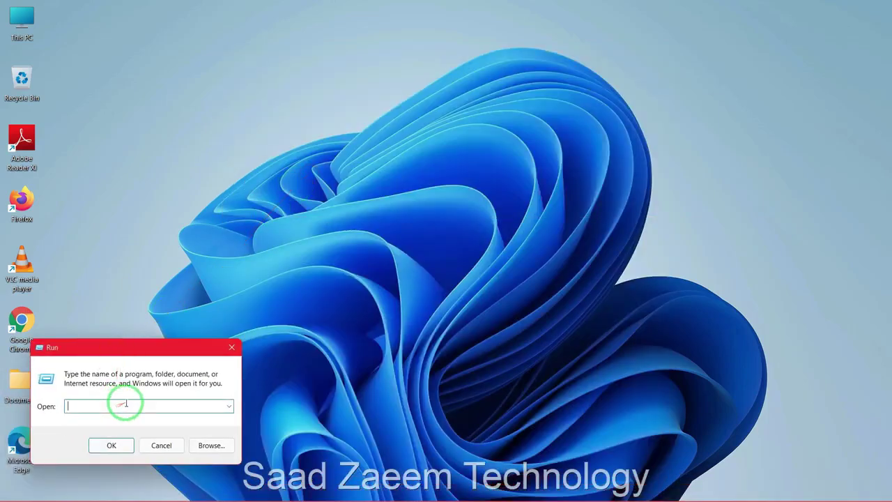
text(services.msc)
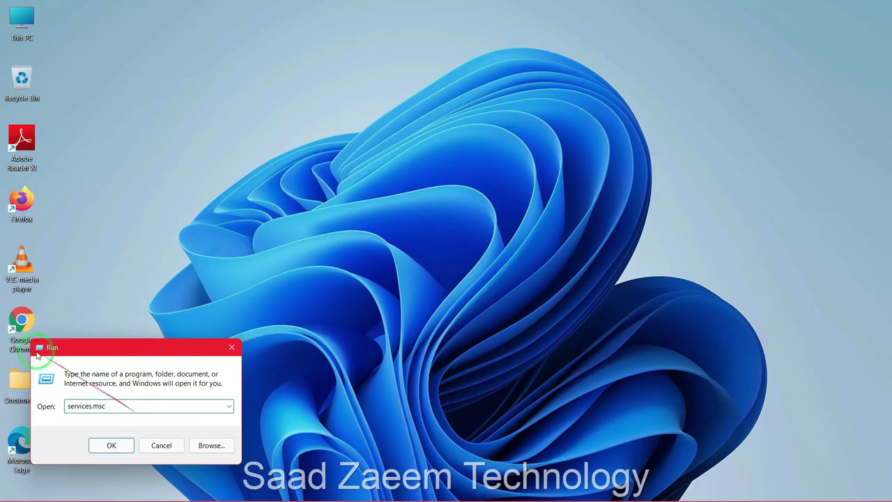
click(106, 444)
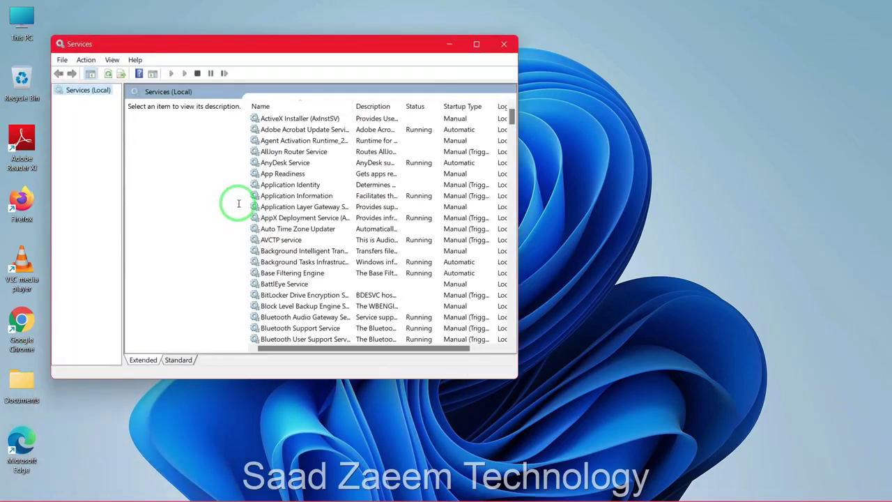
Reposition the Services window and select the WLAN AutoConfig service in the list.
drag(140, 43, 283, 47)
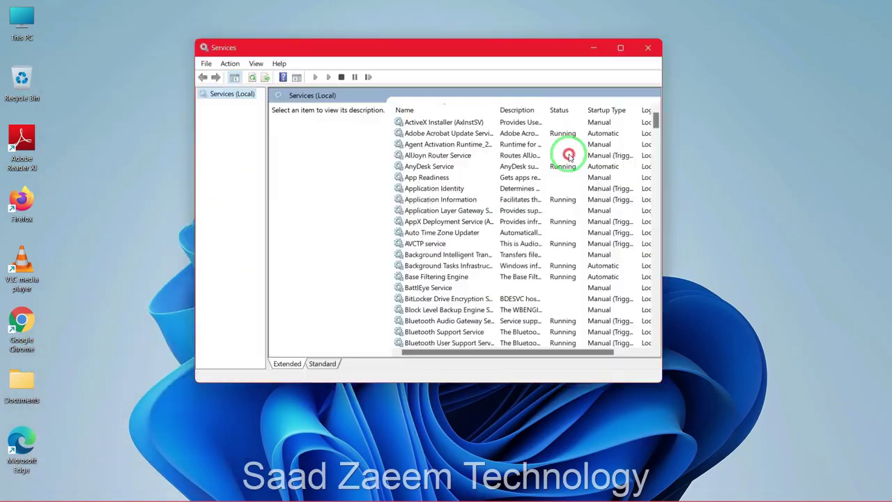
drag(478, 355, 459, 356)
scroll(481, 275, down, 12)
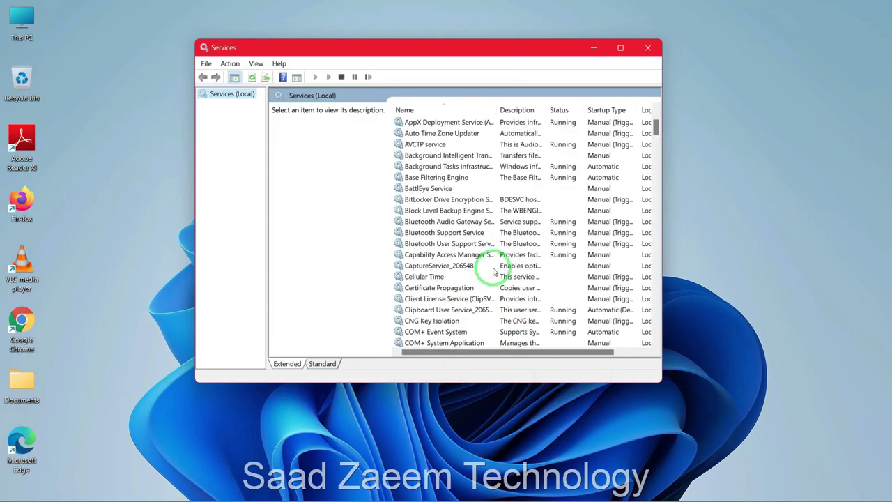
scroll(494, 270, down, 18)
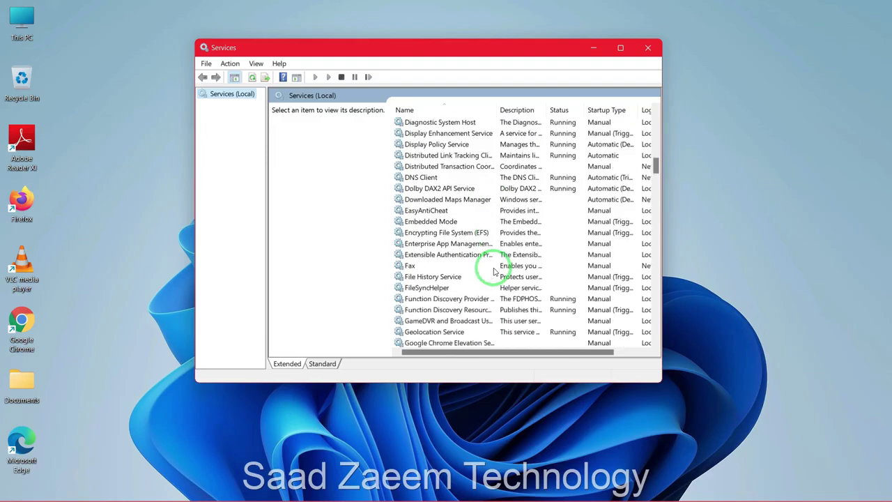
scroll(495, 271, down, 13)
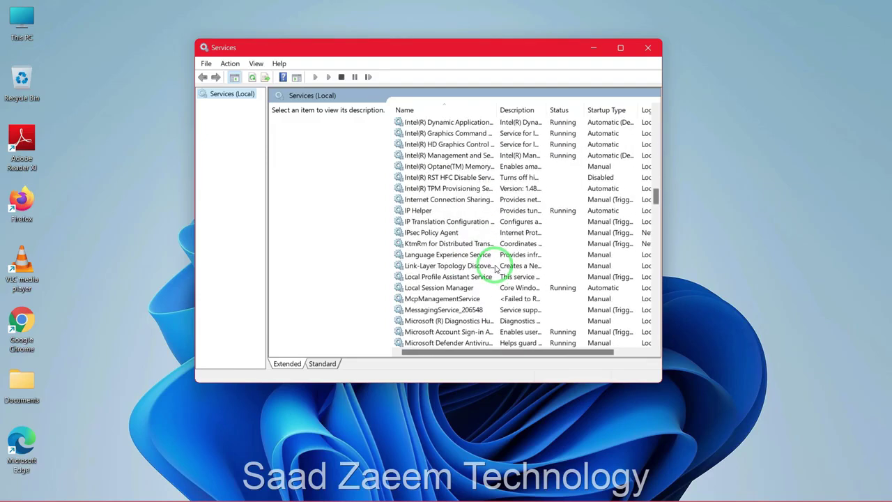
scroll(497, 268, down, 15)
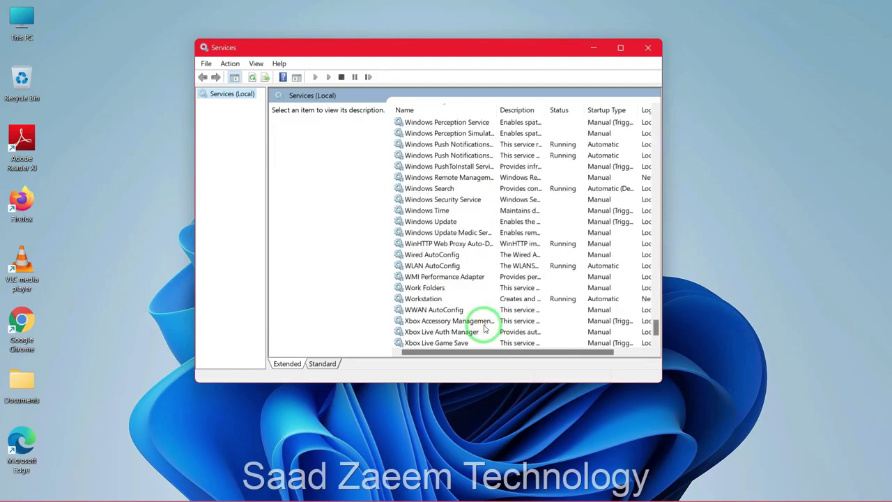
click(408, 270)
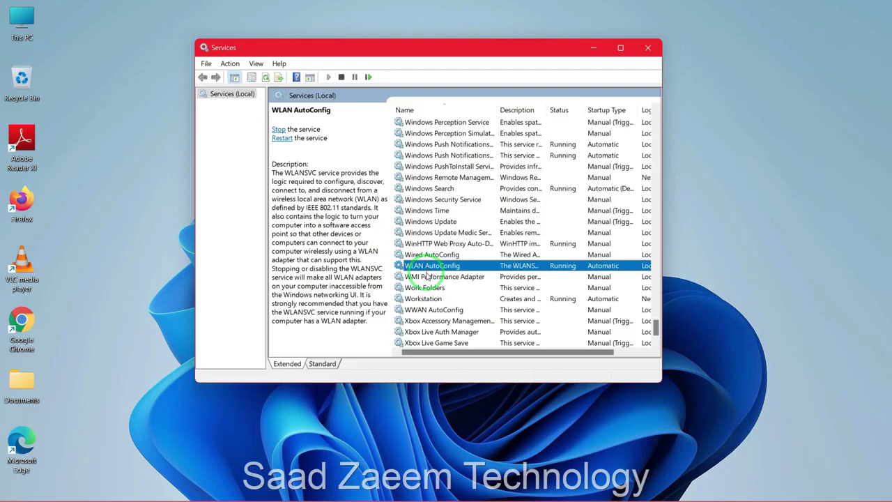
Check which actions are available for the WLAN AutoConfig service, then close the Services window.
right_click(491, 269)
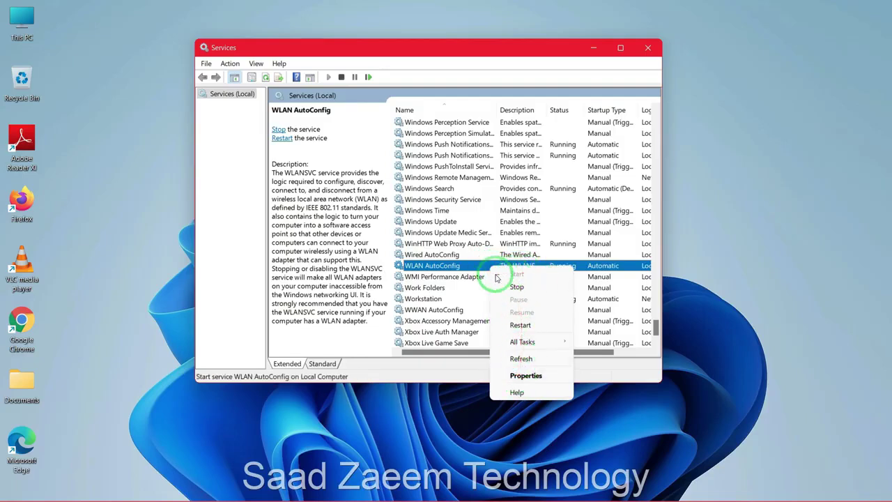
click(368, 269)
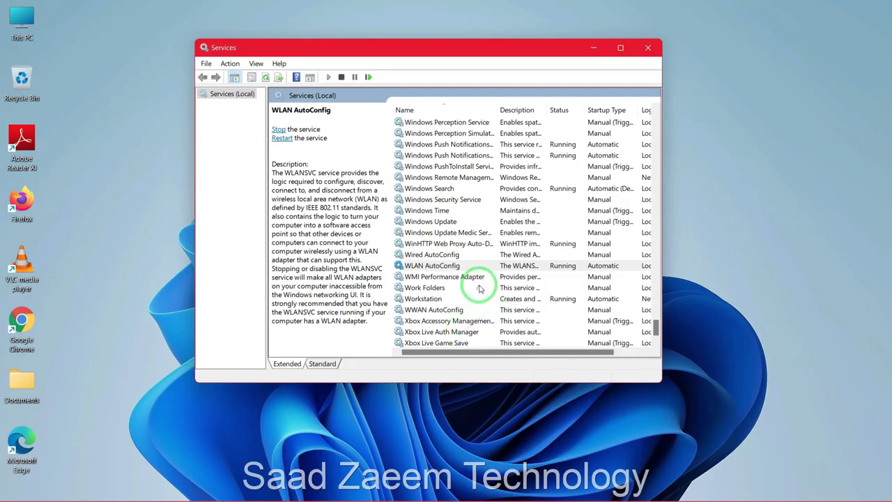
right_click(448, 268)
click(342, 274)
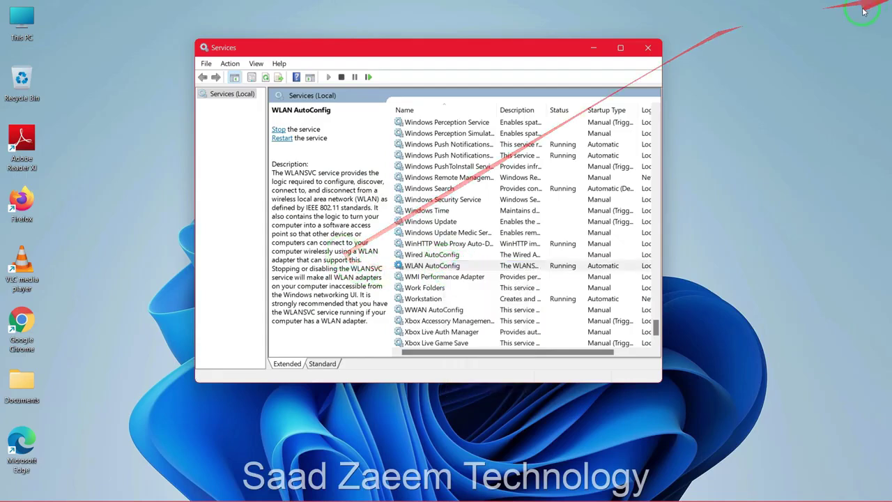
click(648, 48)
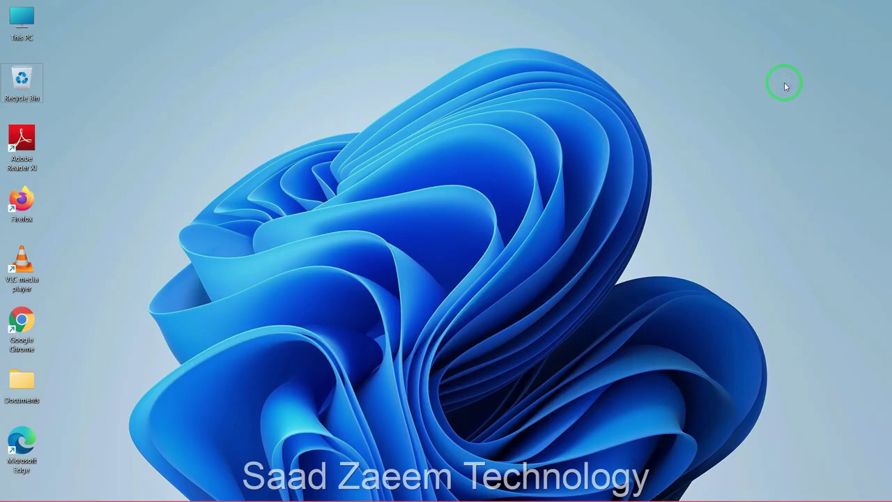
Search Windows for Control Panel and open it.
key(super)
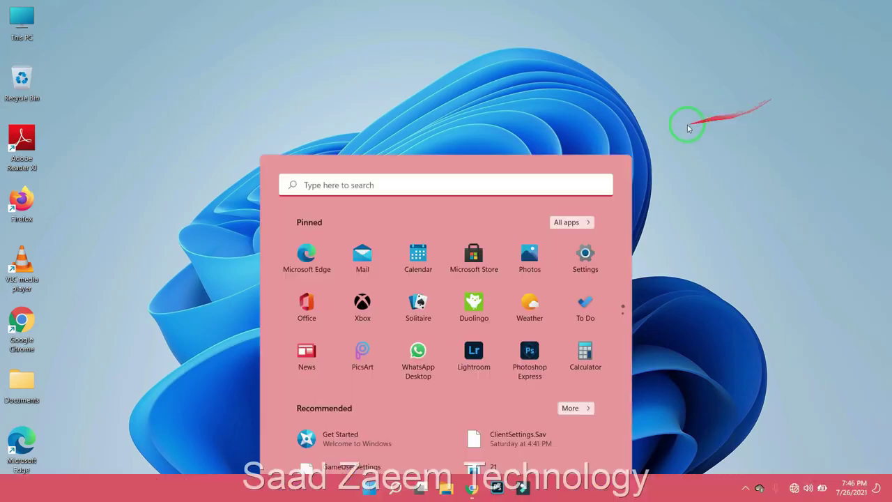
click(368, 78)
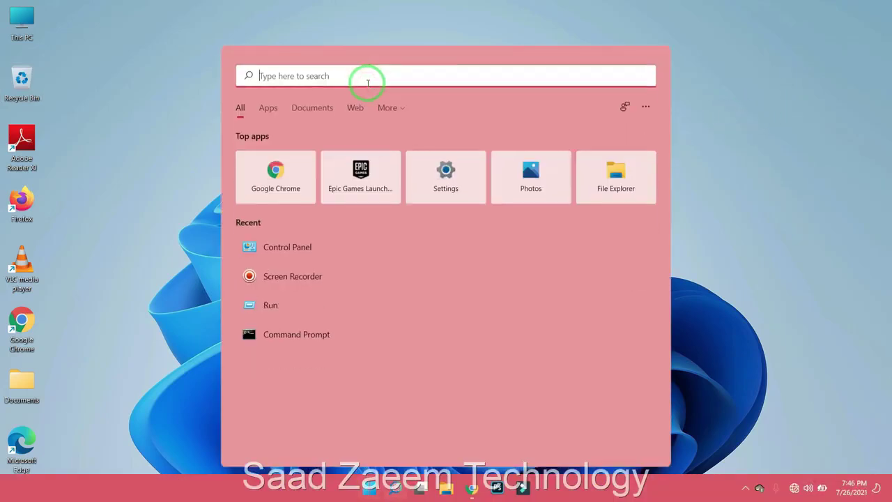
text(Contol)
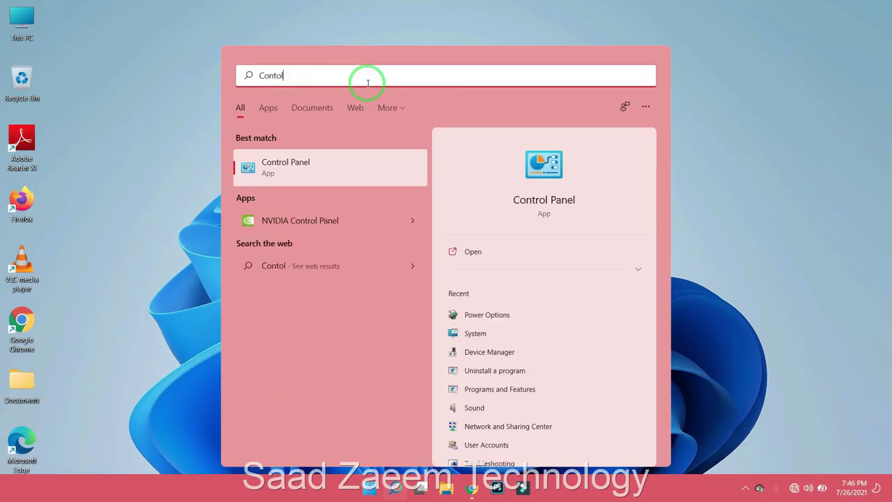
key(Return)
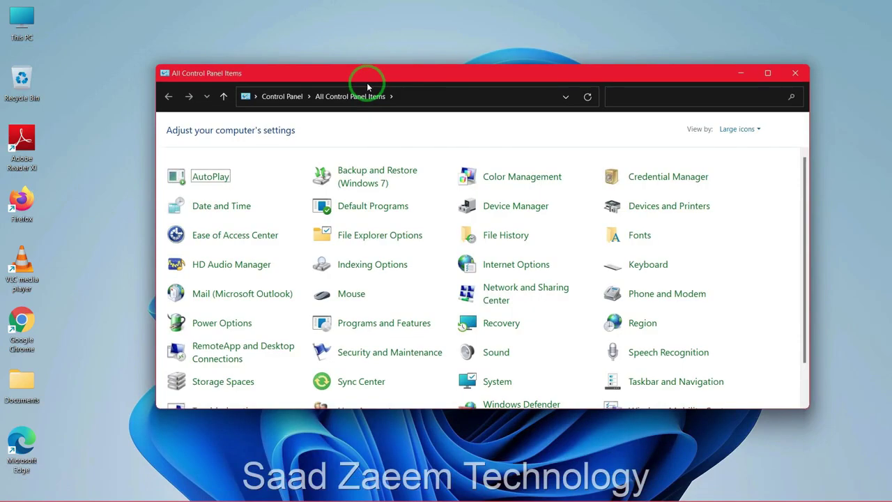
Search Control Panel for Network connections and open View network connections.
click(693, 95)
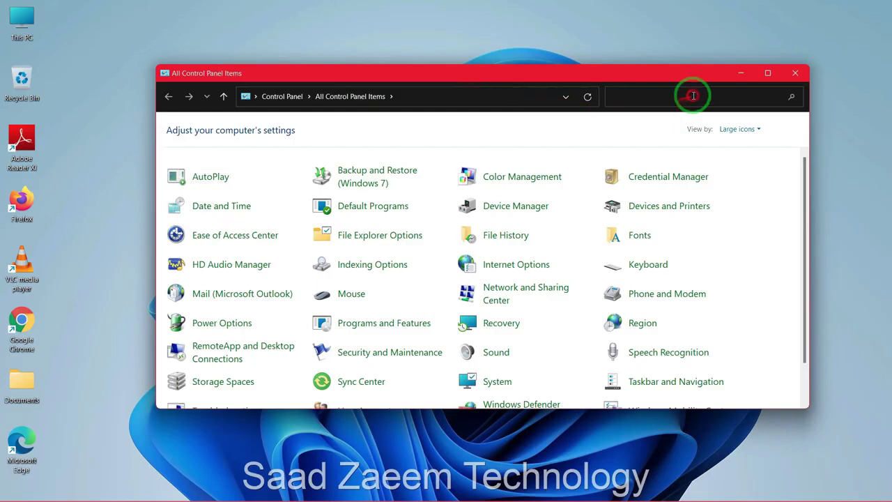
text(Network connections)
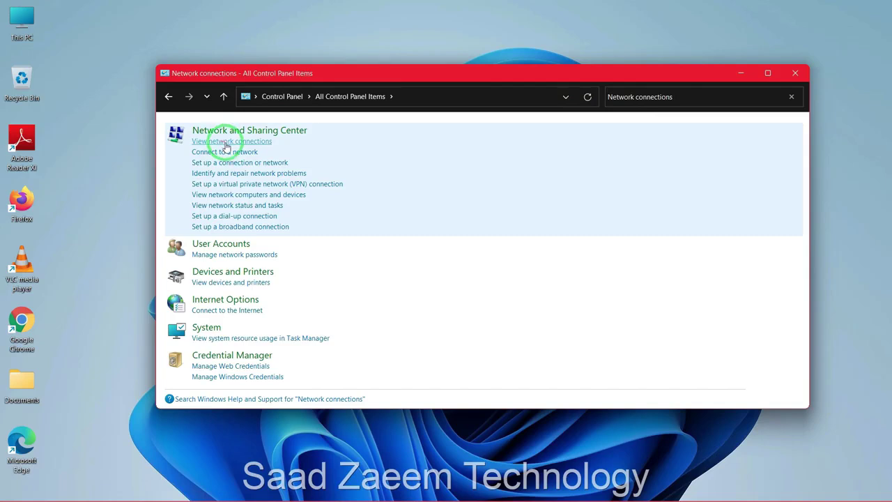
drag(674, 97, 589, 97)
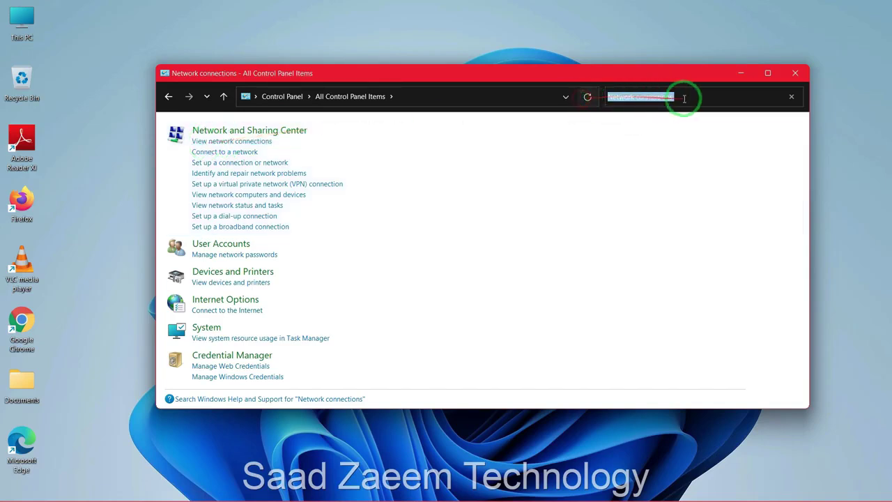
click(214, 143)
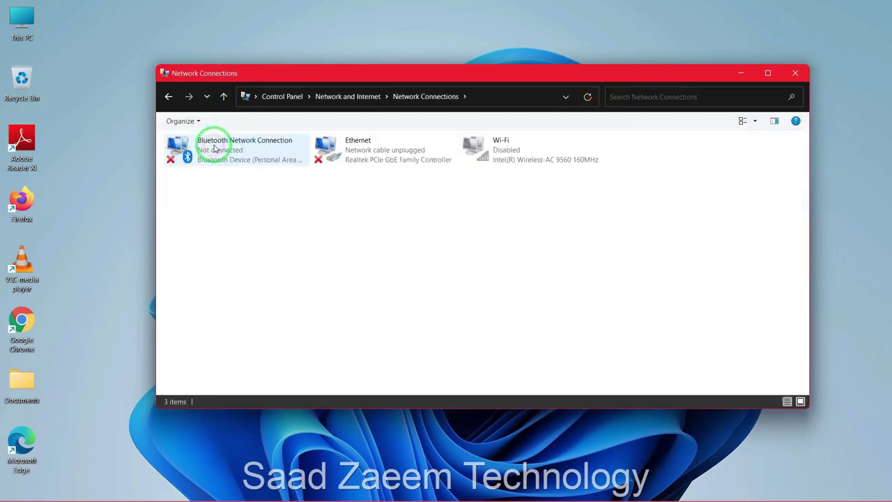
Enable the disabled Wi-Fi adapter in Network Connections.
click(518, 157)
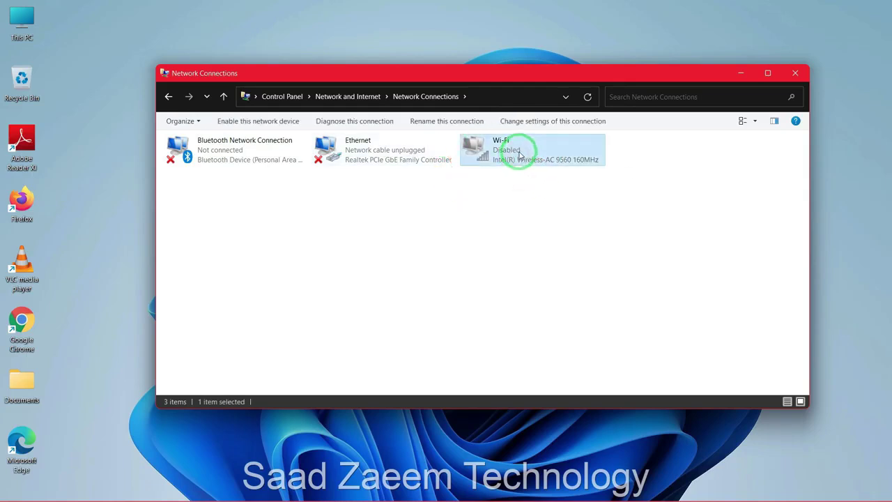
right_click(526, 152)
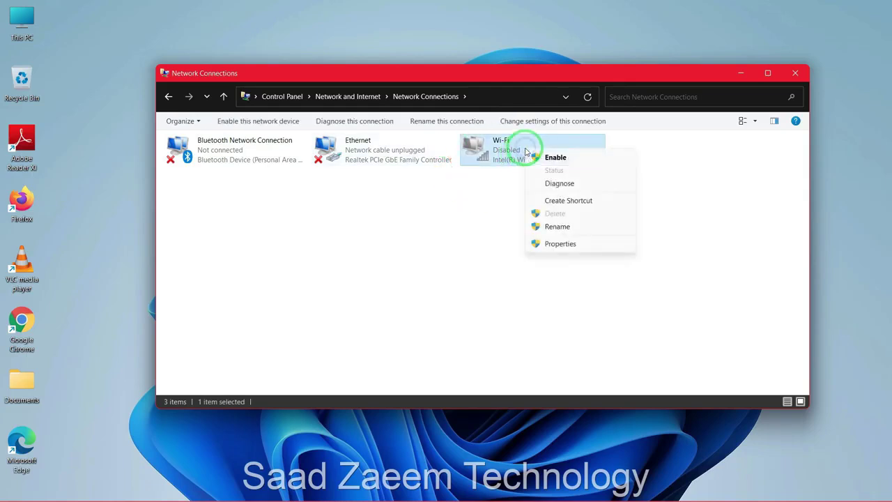
click(543, 158)
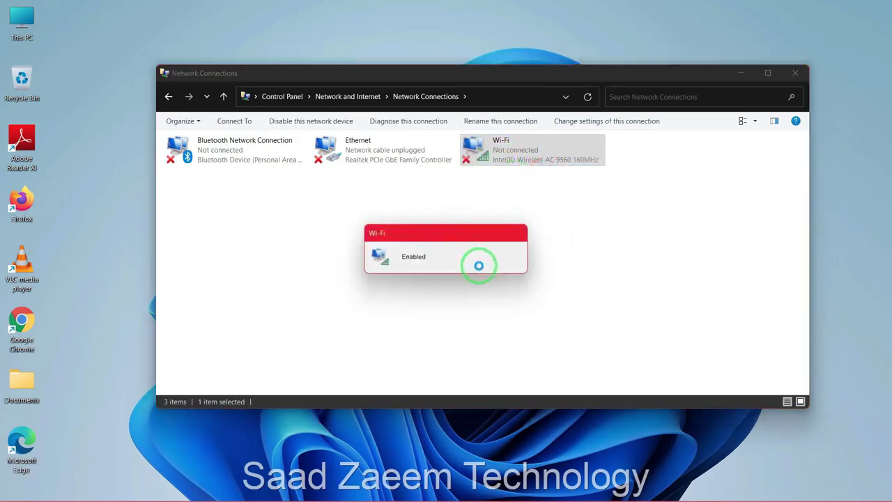
click(507, 254)
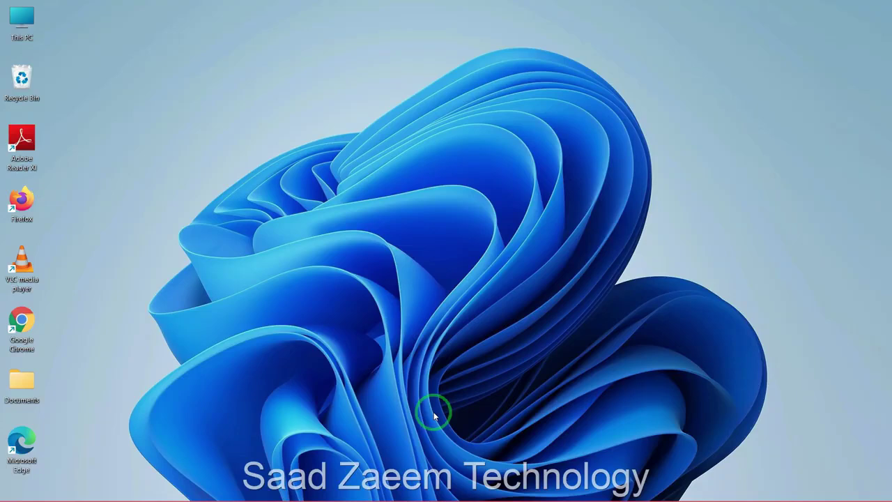
Search Windows for Device Manager, open it and expand the Network adapters category.
key(super)
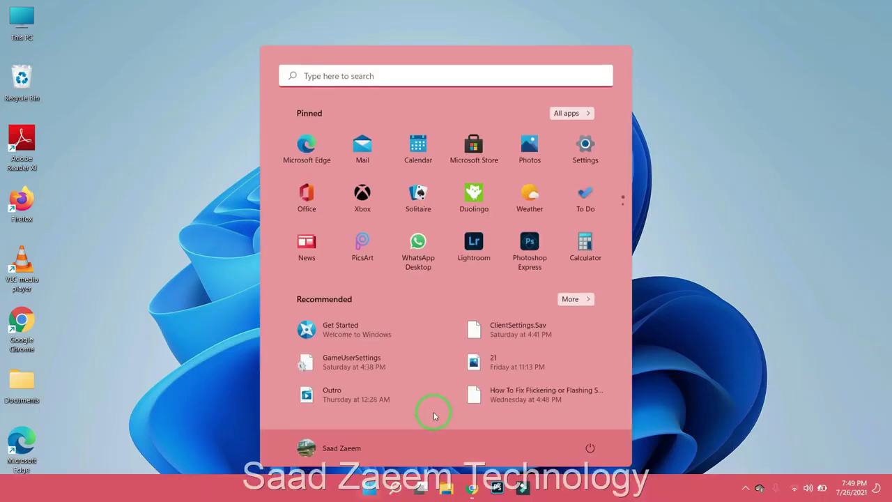
click(387, 76)
text(dev)
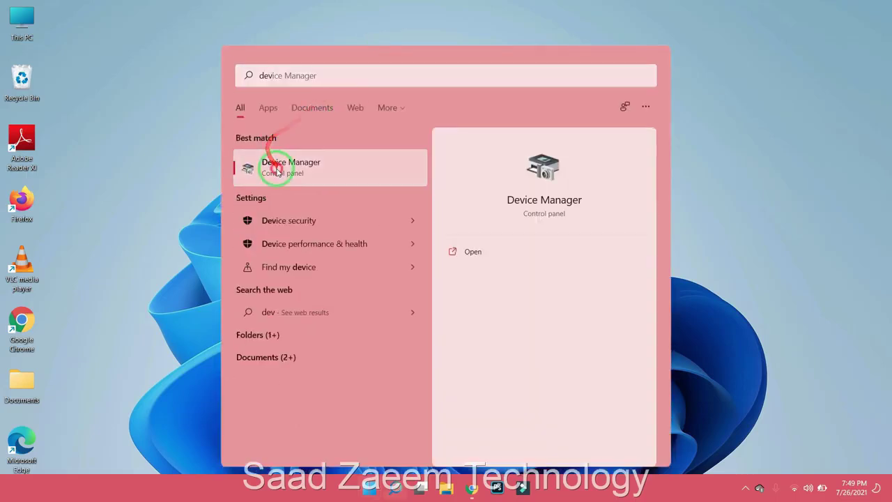
click(272, 167)
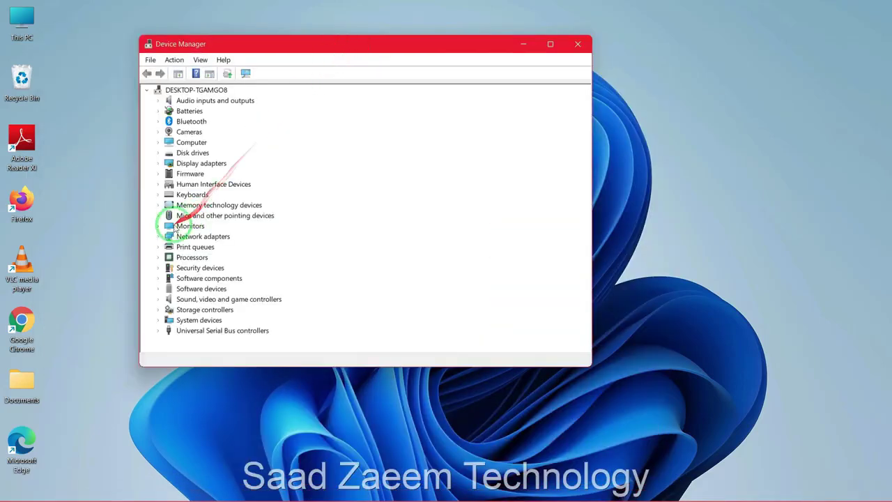
click(157, 237)
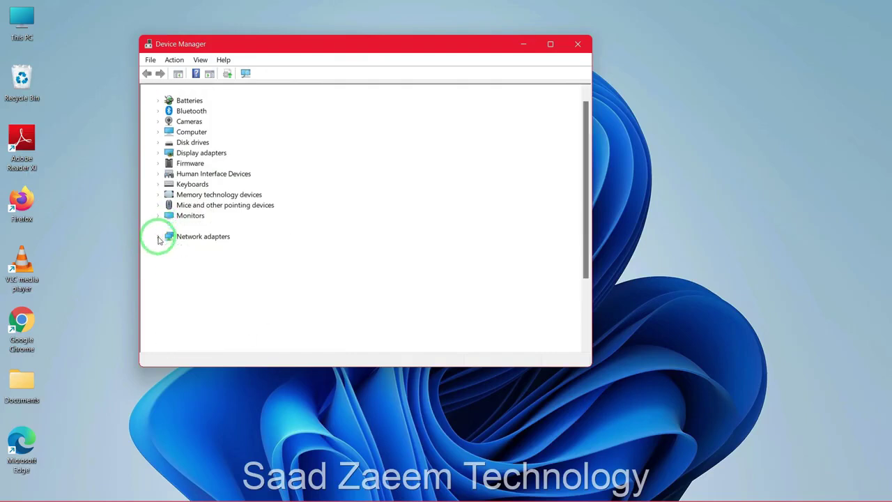
drag(328, 38, 373, 28)
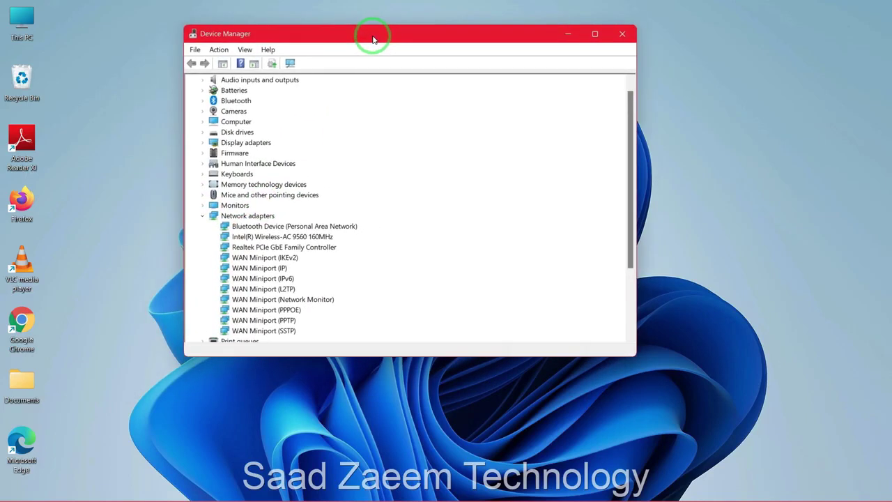
Search automatically for an updated driver for the Intel(R) Wireless-AC 9560 160MHz adapter, then close the update wizard.
click(244, 238)
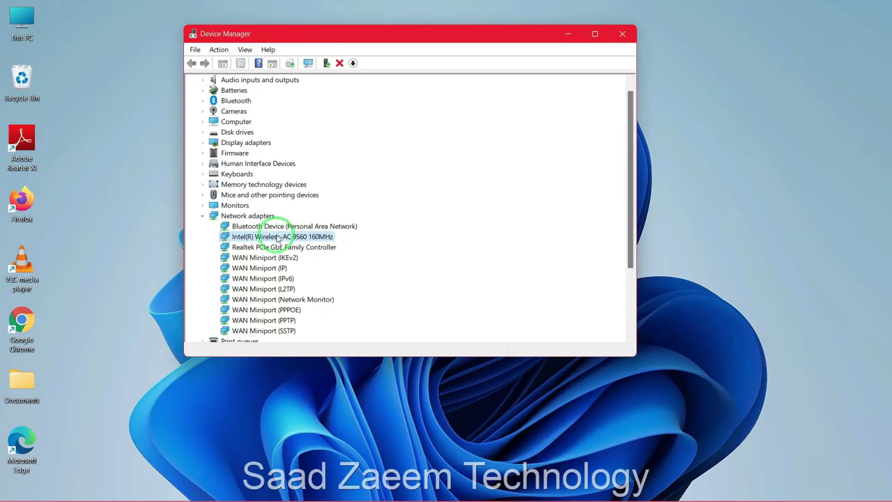
right_click(278, 238)
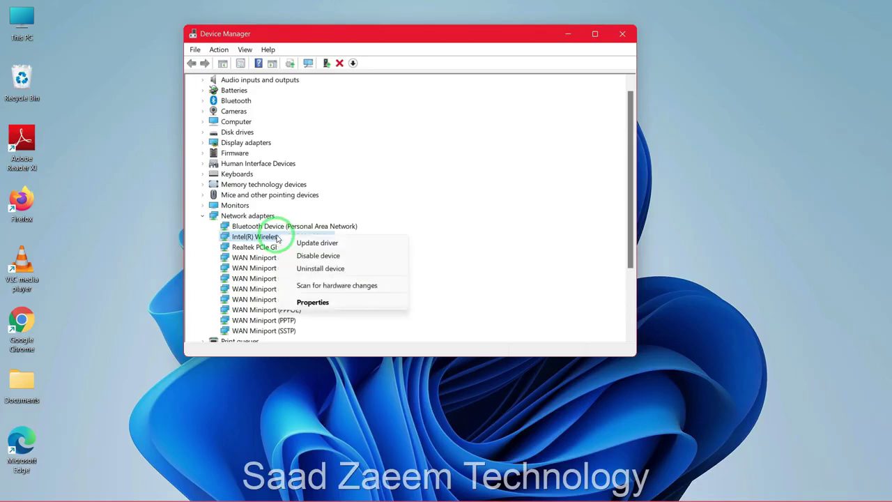
click(314, 243)
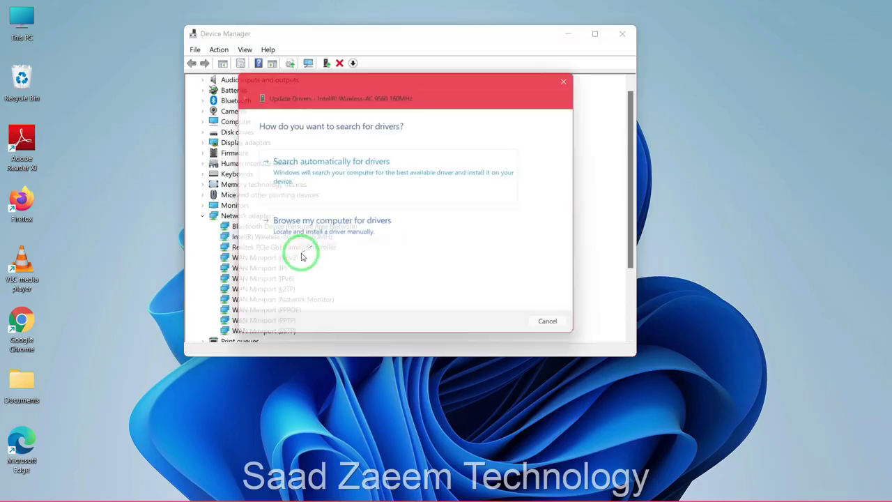
drag(329, 81, 488, 72)
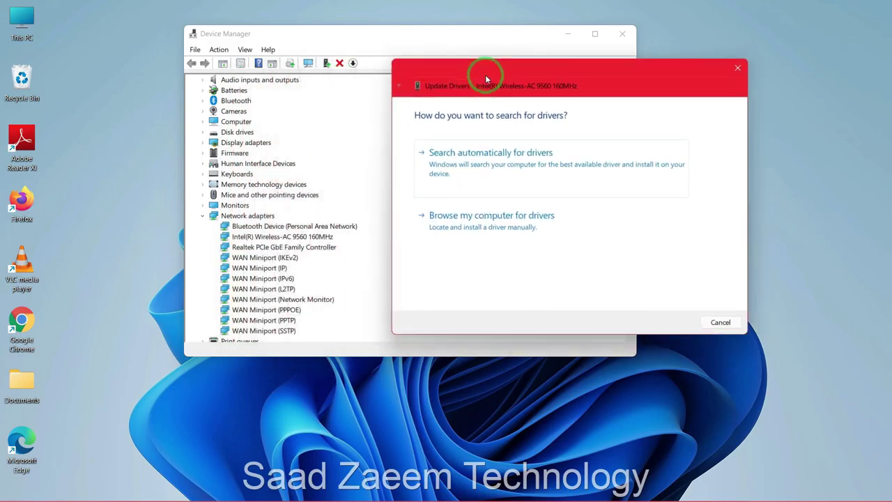
click(474, 155)
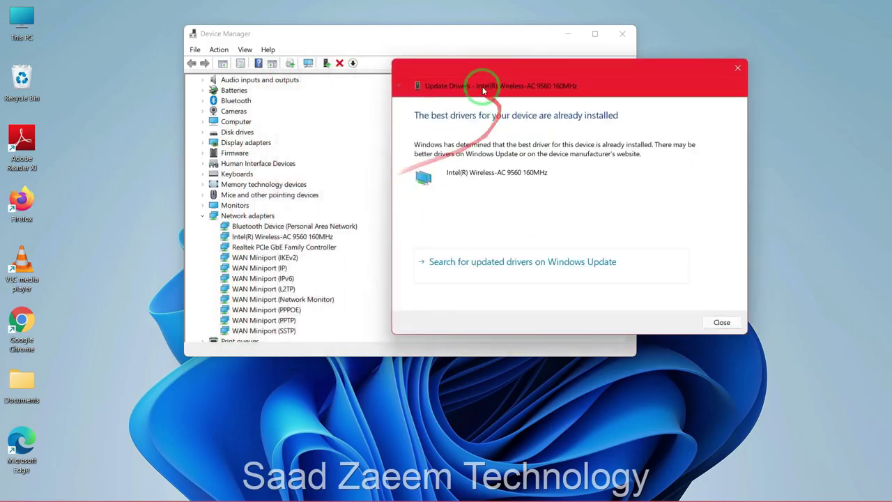
drag(489, 70, 481, 71)
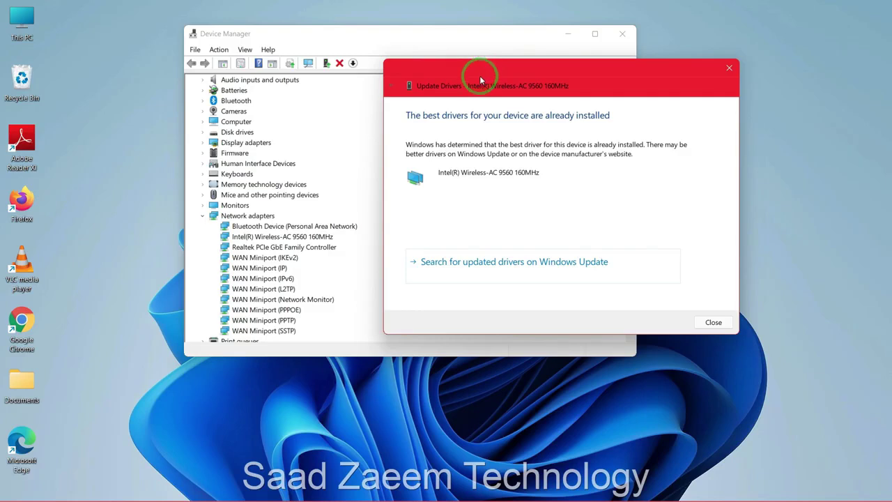
click(727, 71)
Uninstall the Intel(R) Wireless-AC 9560 160MHz device from the driver options in its properties.
right_click(318, 237)
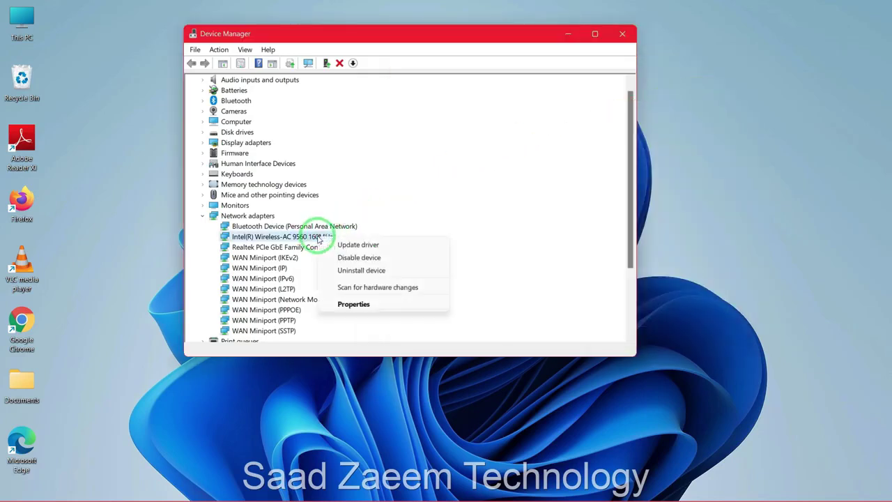
click(354, 304)
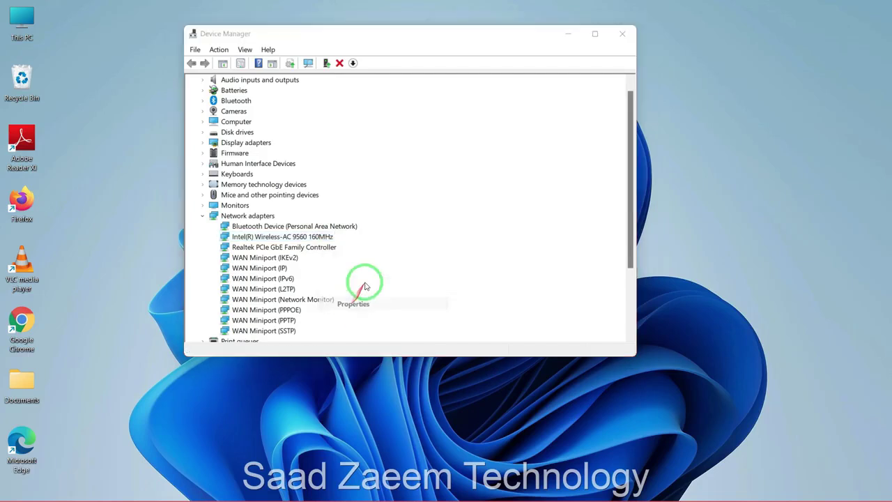
drag(398, 70, 448, 62)
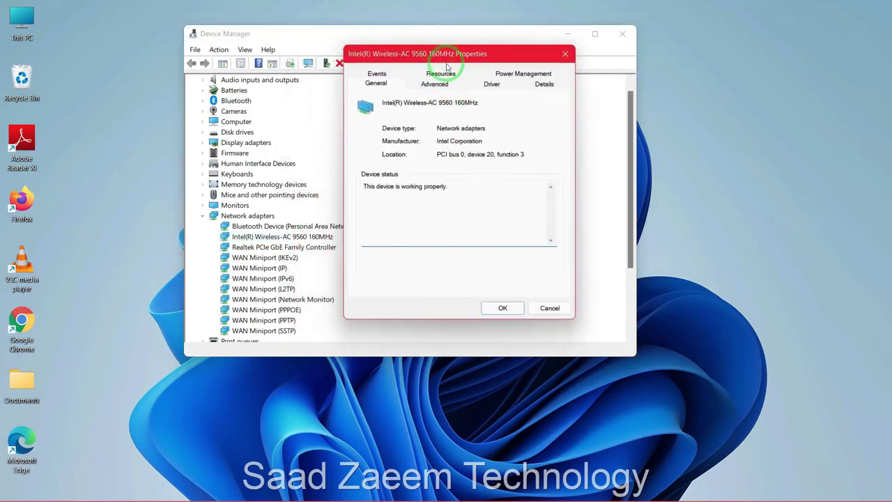
click(492, 85)
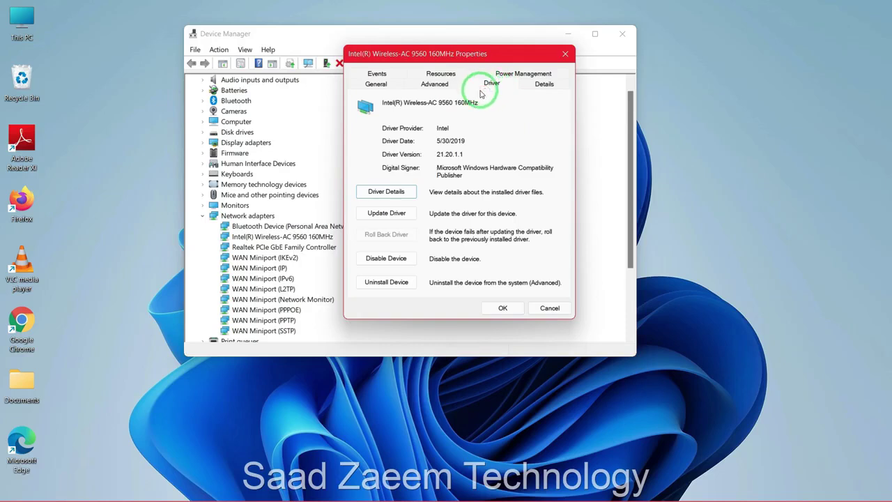
click(373, 281)
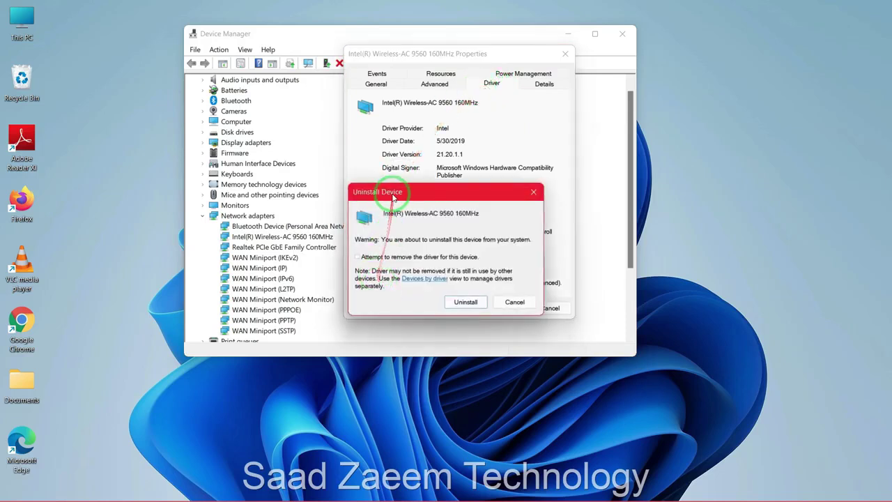
drag(393, 197, 449, 149)
click(521, 254)
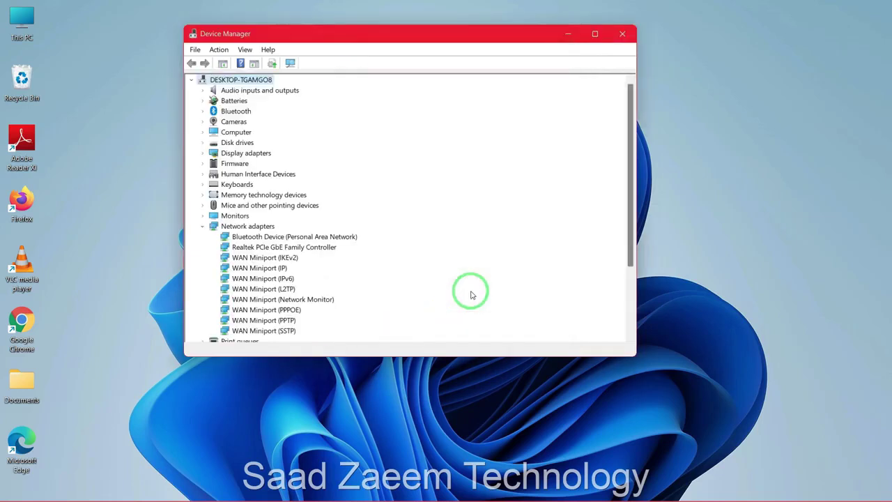
Scan for hardware changes to reinstall the wireless adapter, then close Device Manager.
click(290, 64)
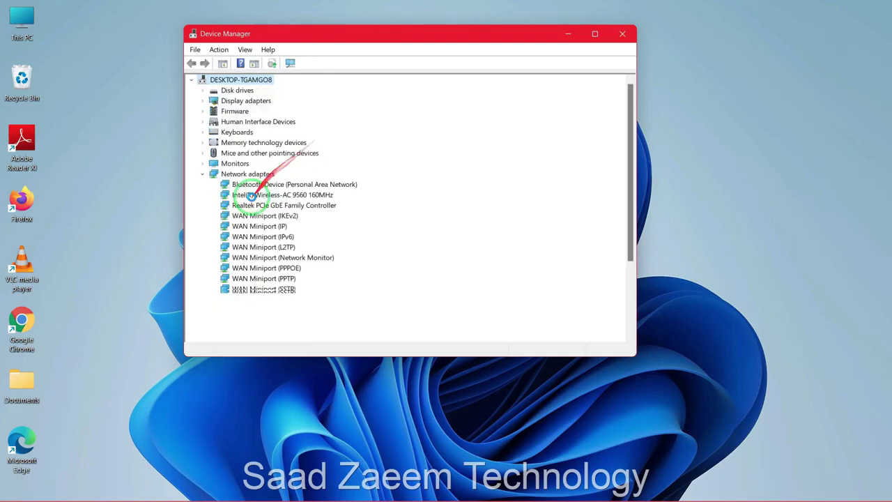
click(622, 35)
click(771, 127)
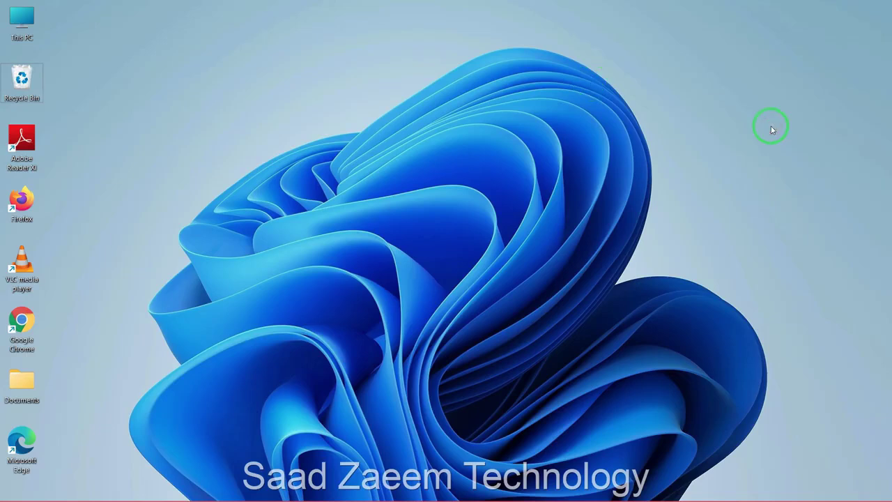
Search Windows for the Settings app and open its Network & internet page.
key(super)
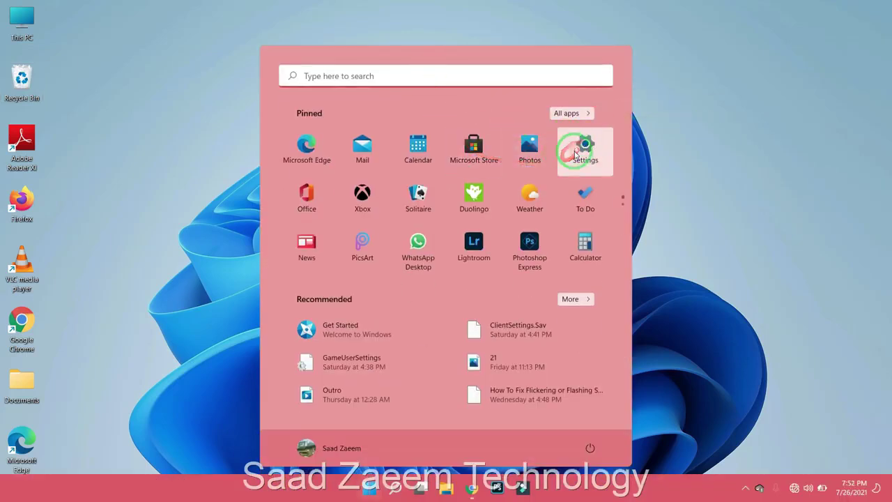
click(481, 78)
text(sett)
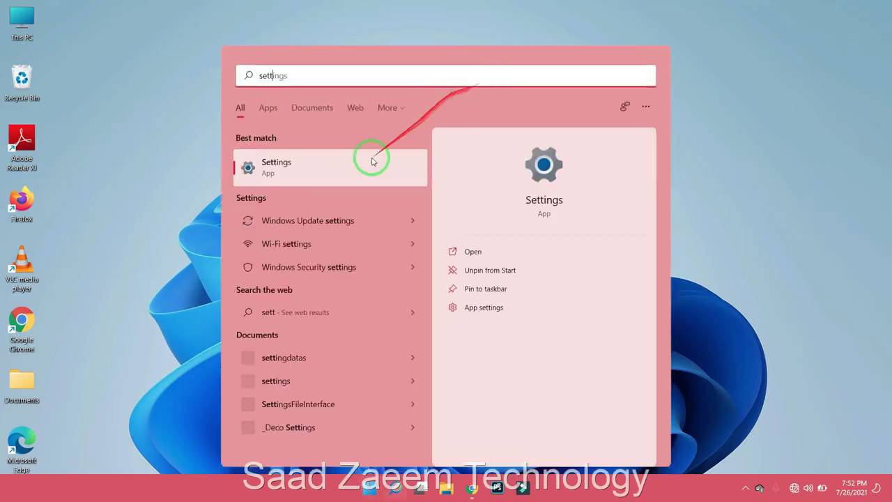
click(348, 174)
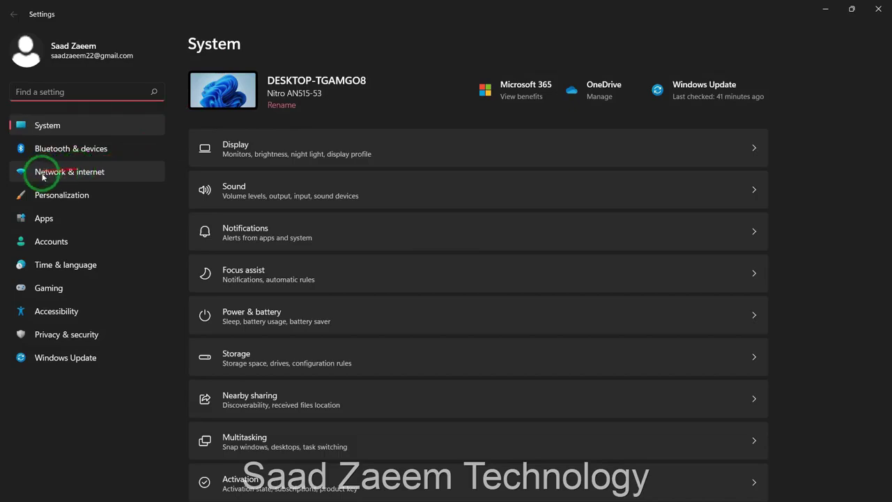
click(69, 174)
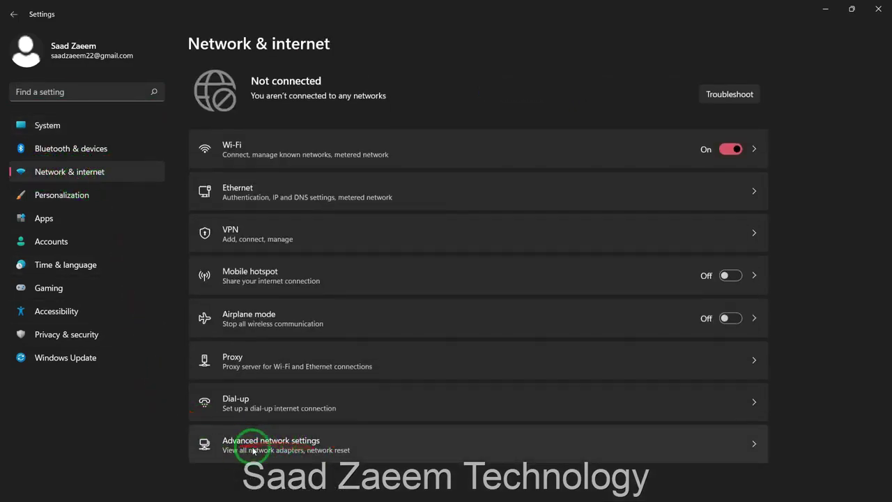
Run and confirm a network reset from the advanced network settings, and close Settings.
click(286, 445)
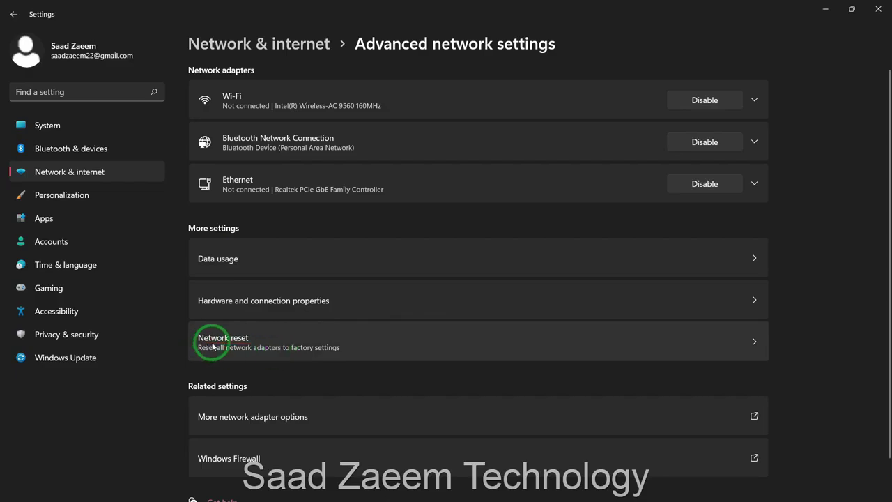
click(330, 347)
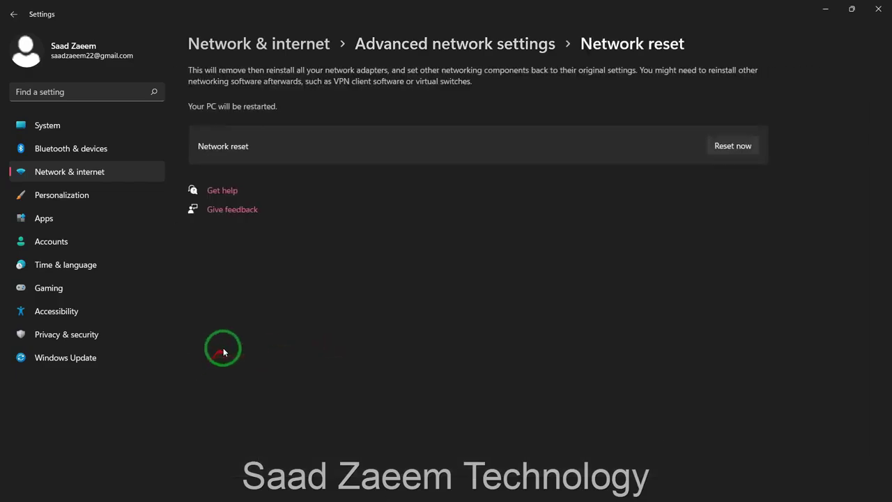
click(753, 148)
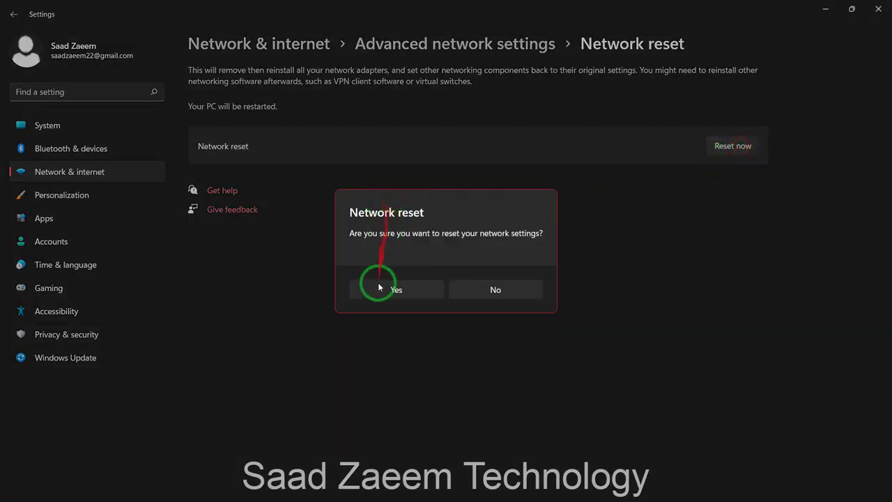
click(388, 287)
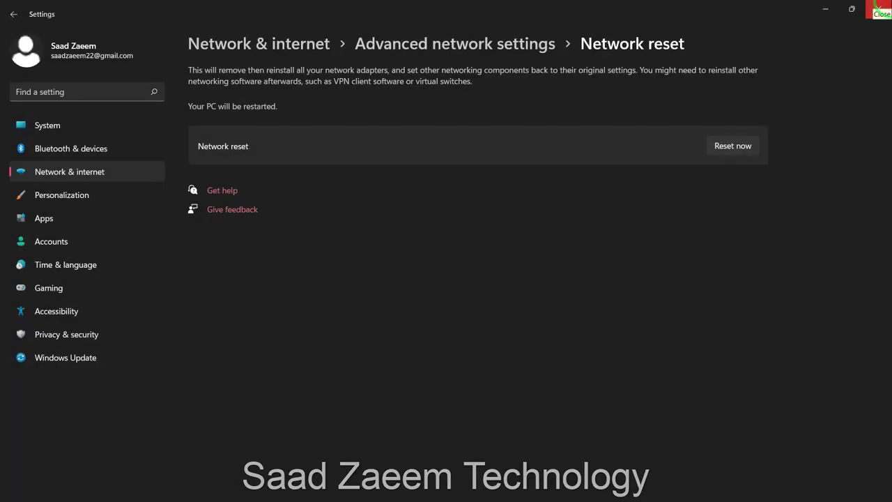
click(879, 10)
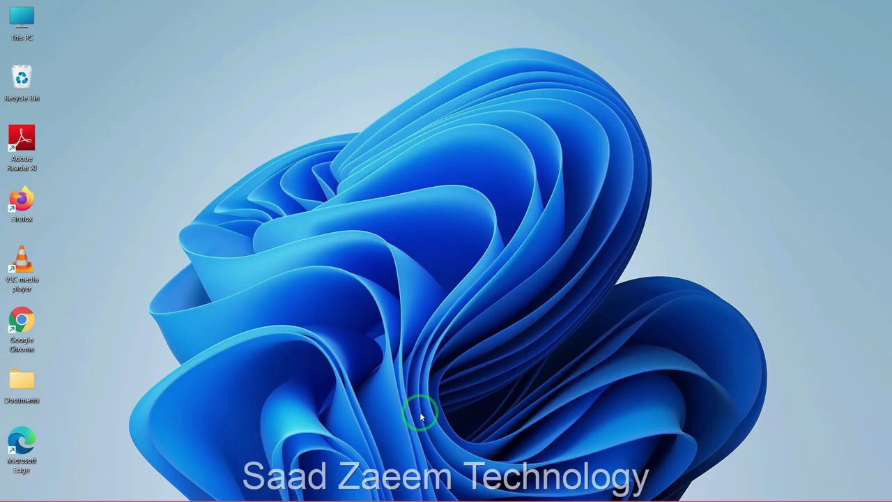
Search Windows for cmd and open Command Prompt as administrator, allowing it to make changes.
key(super)
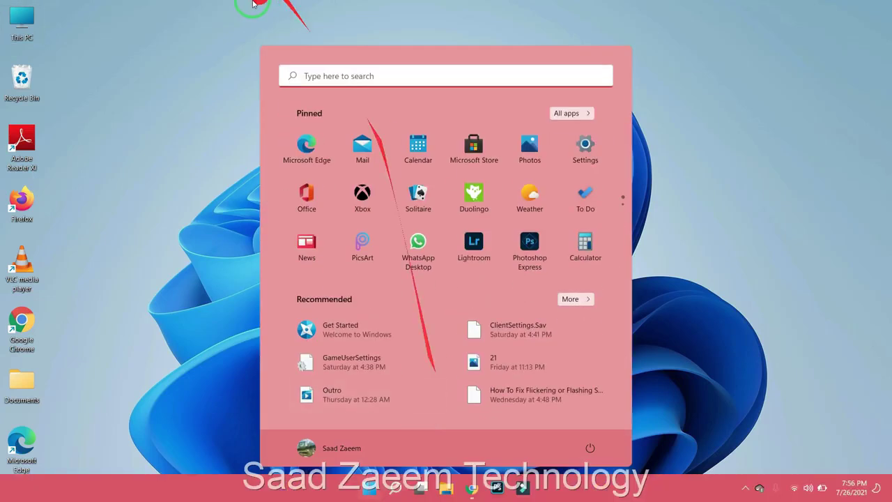
click(331, 76)
text(cmd)
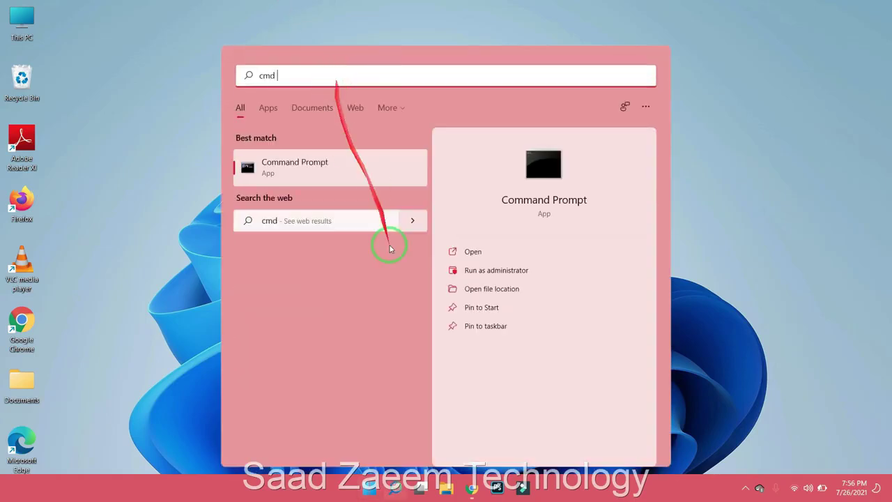
click(467, 275)
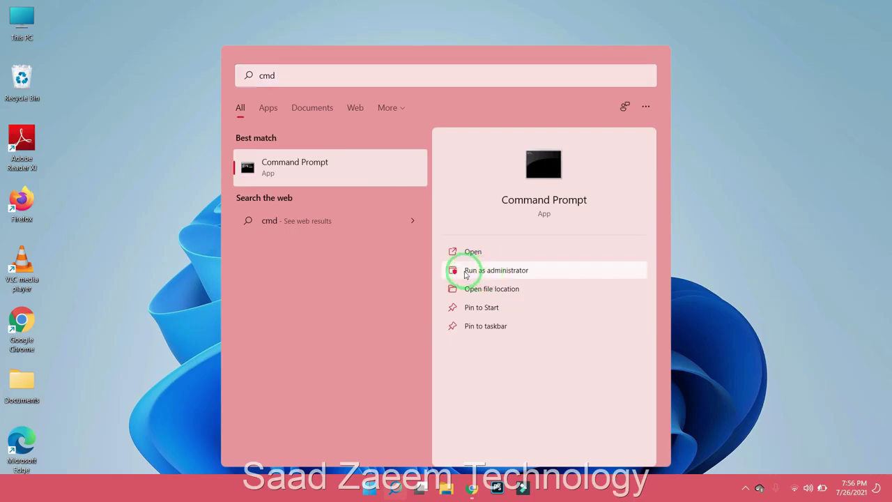
click(458, 271)
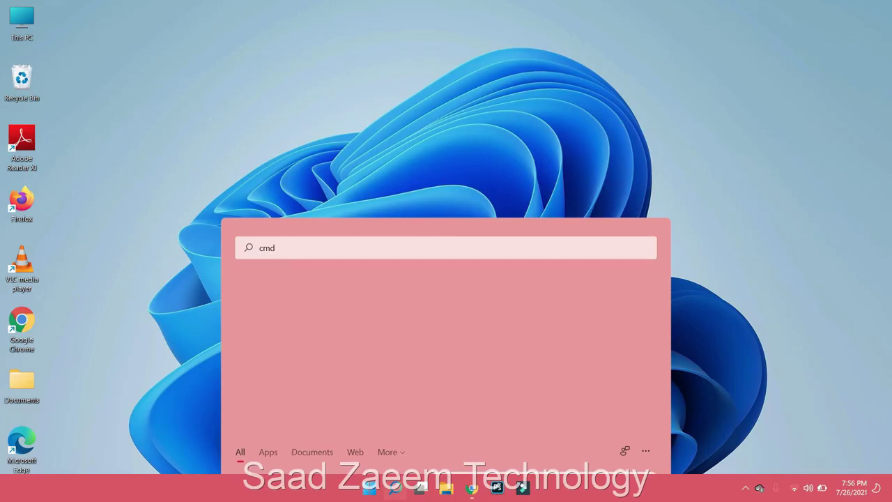
click(365, 305)
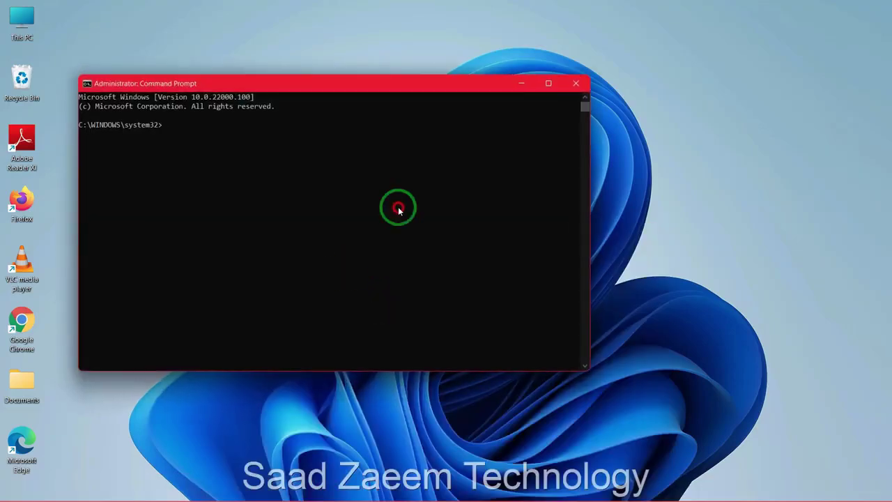
Reset the Winsock catalog by running the command netsh winsock reset.
text(netsh w)
text(insock)
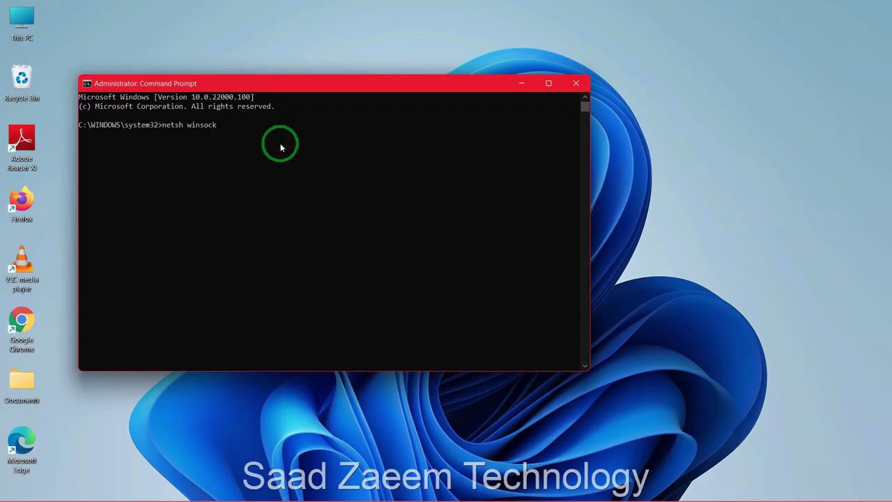
text( reset)
key(Return)
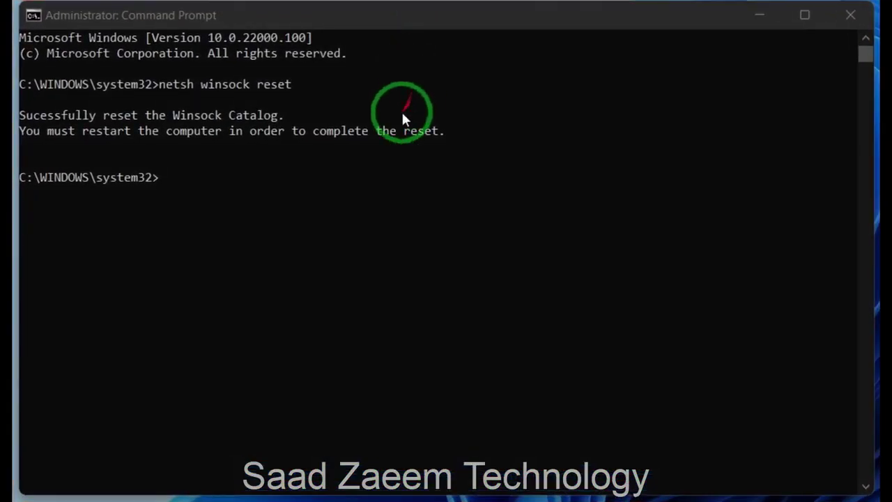
Reset the TCP/IP stack by running the command netsh int ip reset resetlog.txt.
click(163, 179)
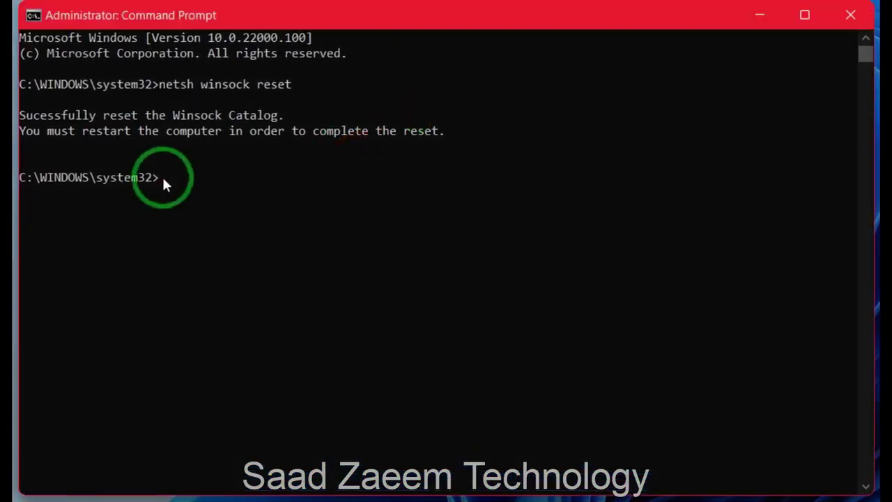
text(netsh)
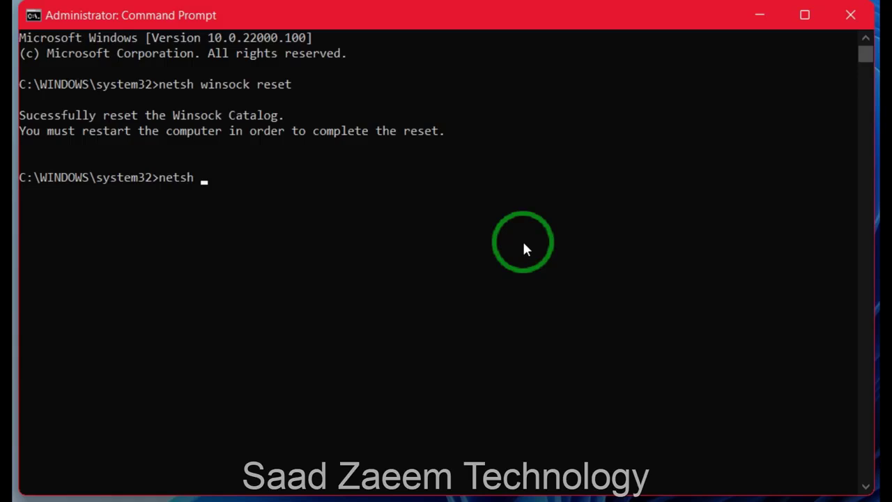
text( int ip)
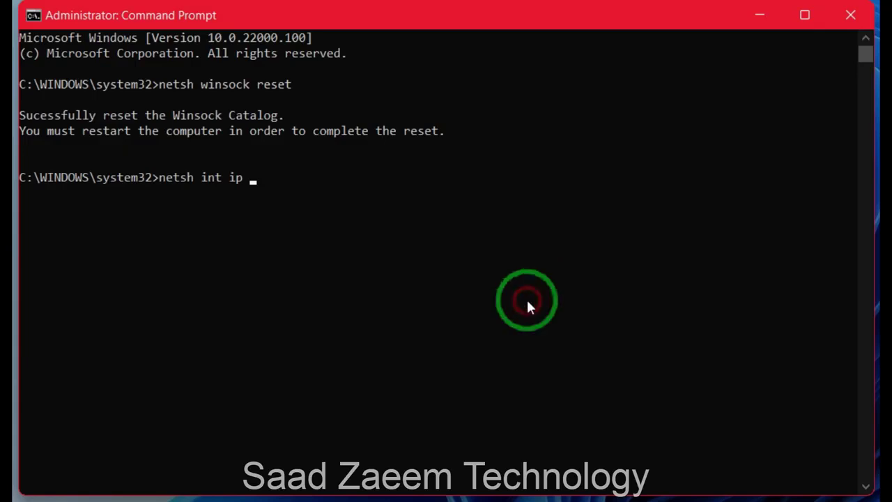
text(res)
text(et)
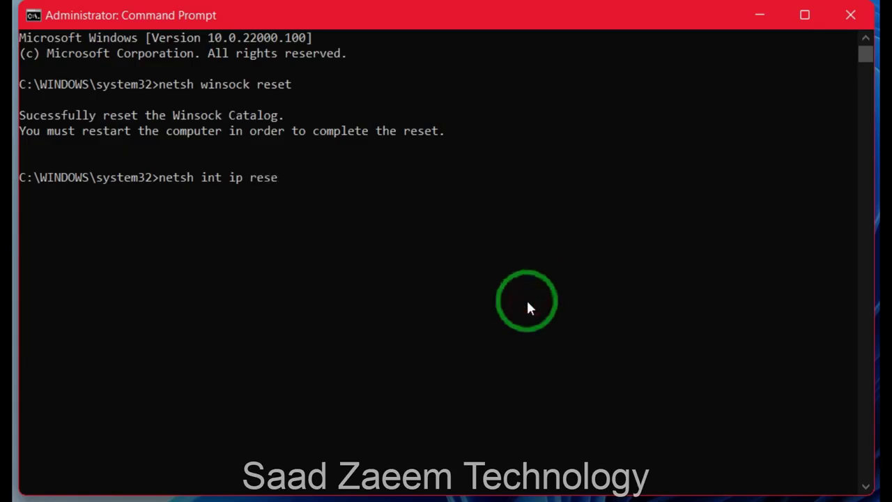
text( re)
text(set)
text(lo)
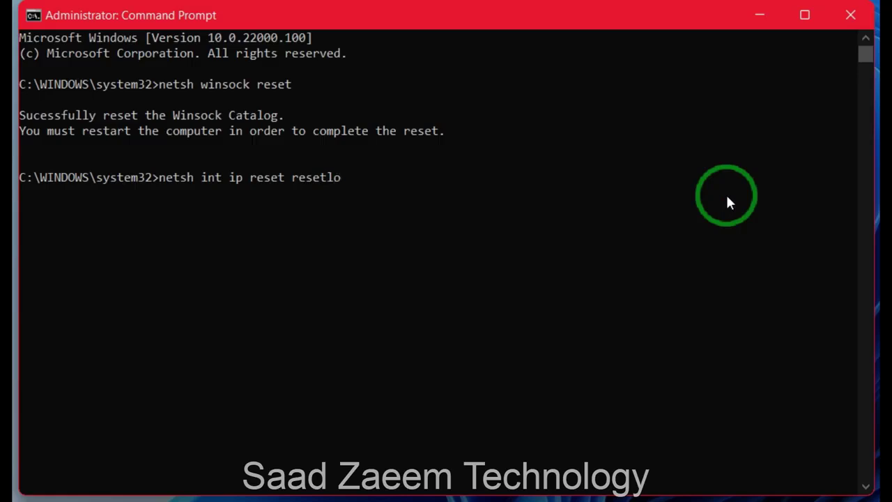
text(g.txt)
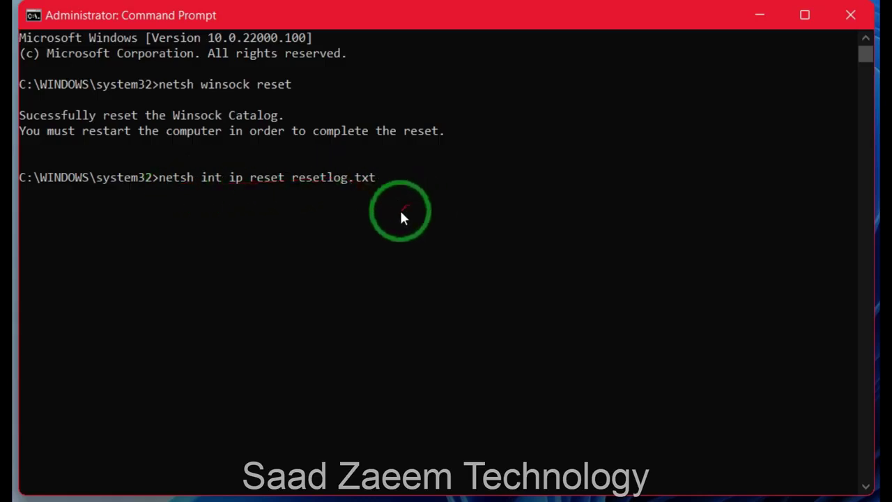
key(Return)
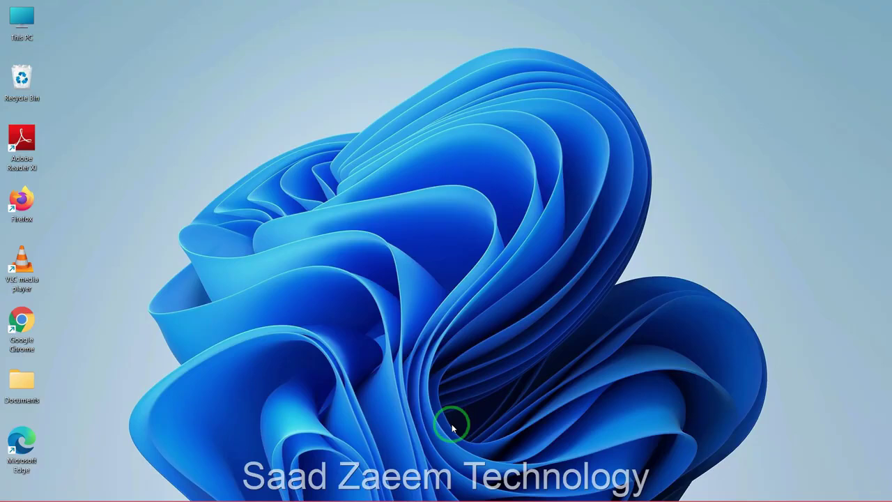
Search Windows for the Run app and use it to launch System Configuration with msconfig.
key(super)
text(run)
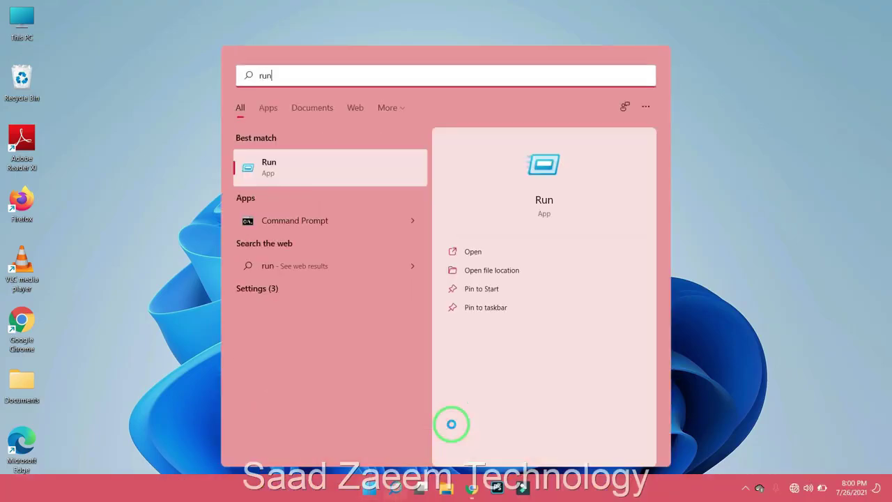
click(348, 173)
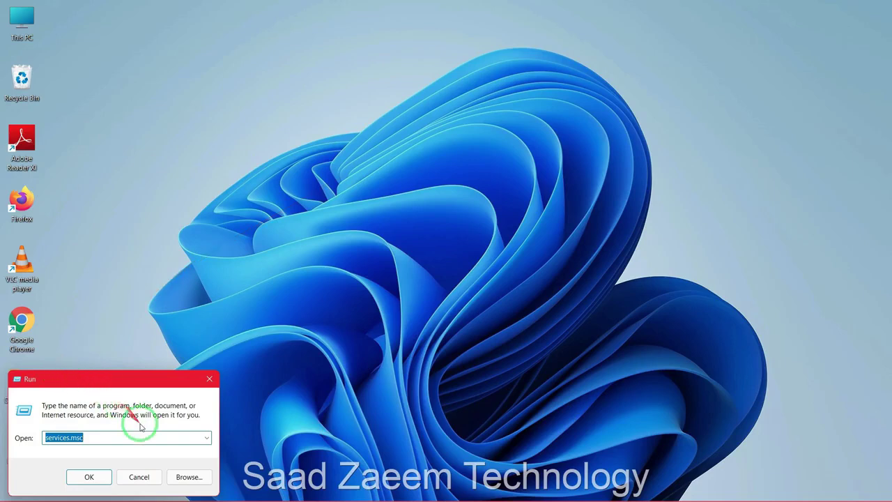
key(BackSpace)
text(msconfi)
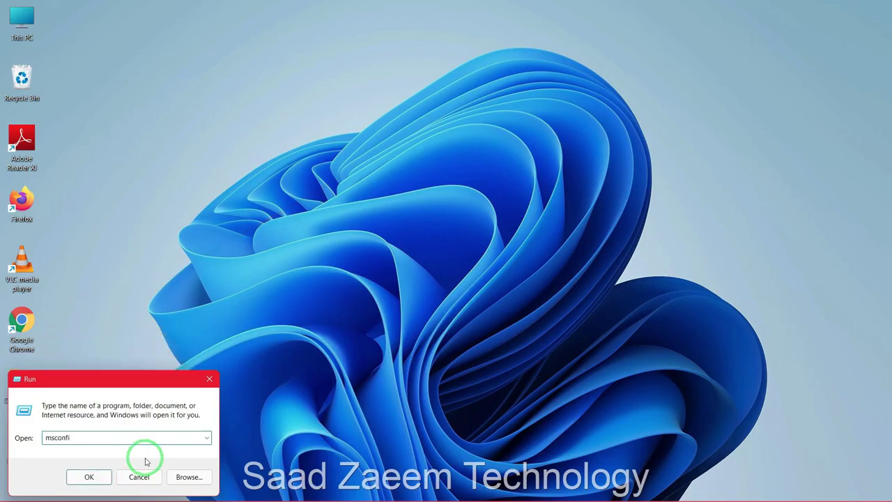
text(g)
key(Return)
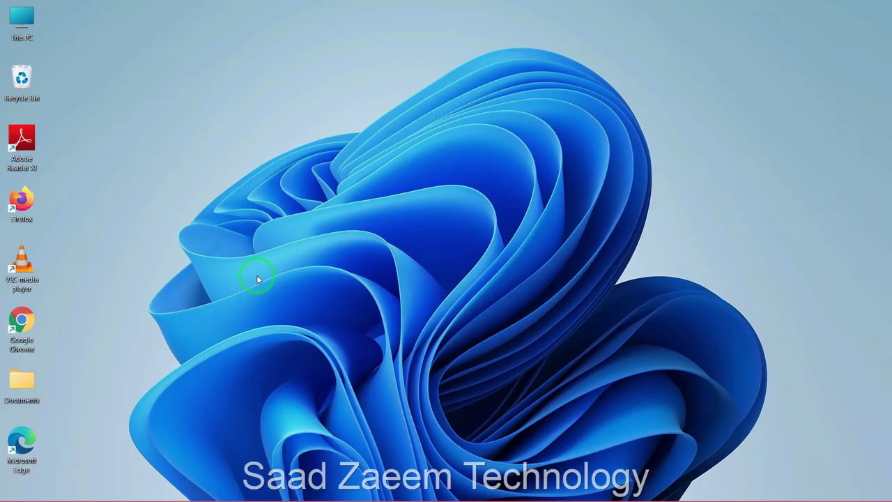
Enable all services in System Configuration, save the change, and dismiss the restart prompt without restarting.
mouse_move(363, 253)
mouse_down()
mouse_move(411, 205)
mouse_move(373, 211)
mouse_up()
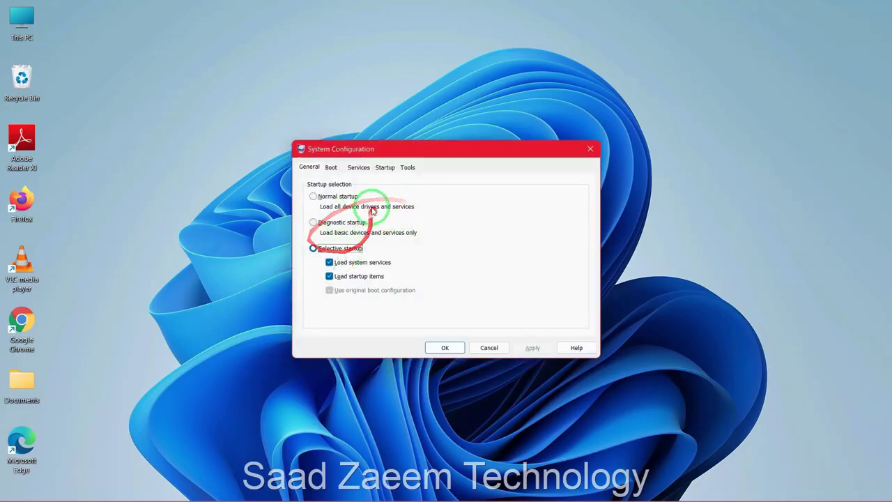
drag(349, 150, 349, 144)
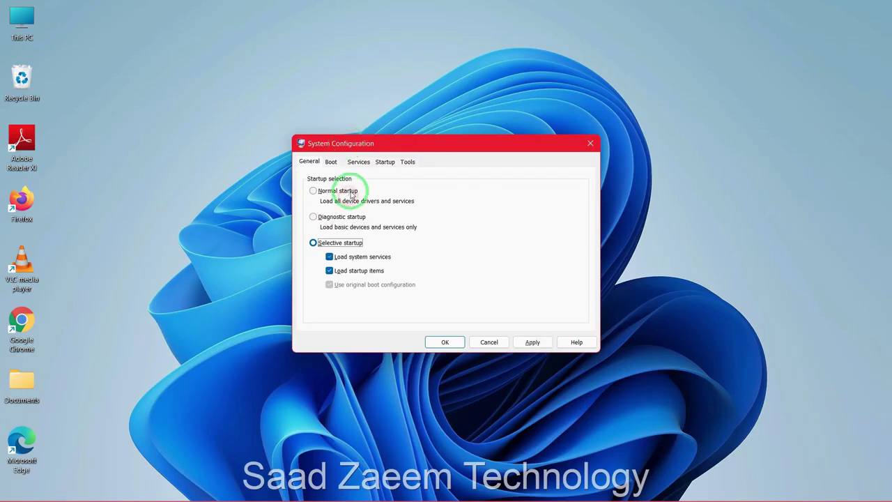
mouse_move(358, 169)
mouse_down()
mouse_move(465, 321)
mouse_move(514, 313)
mouse_move(434, 326)
mouse_up()
click(356, 164)
click(510, 313)
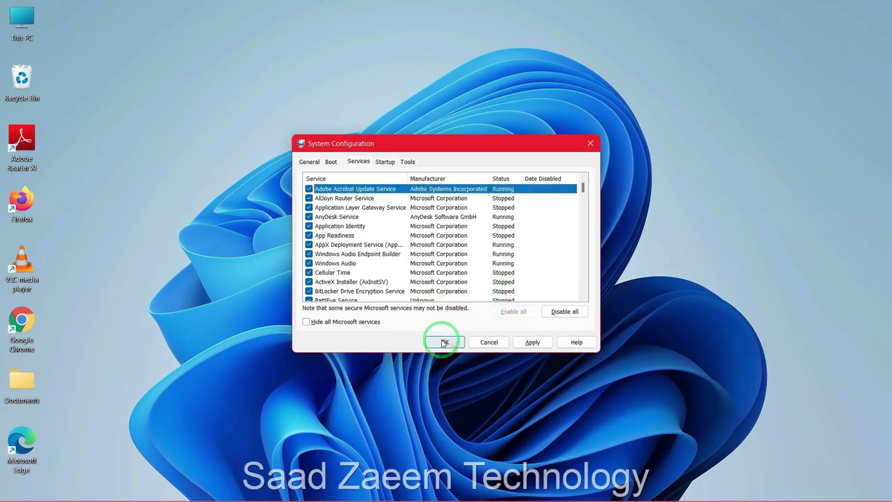
click(444, 342)
drag(434, 294, 418, 282)
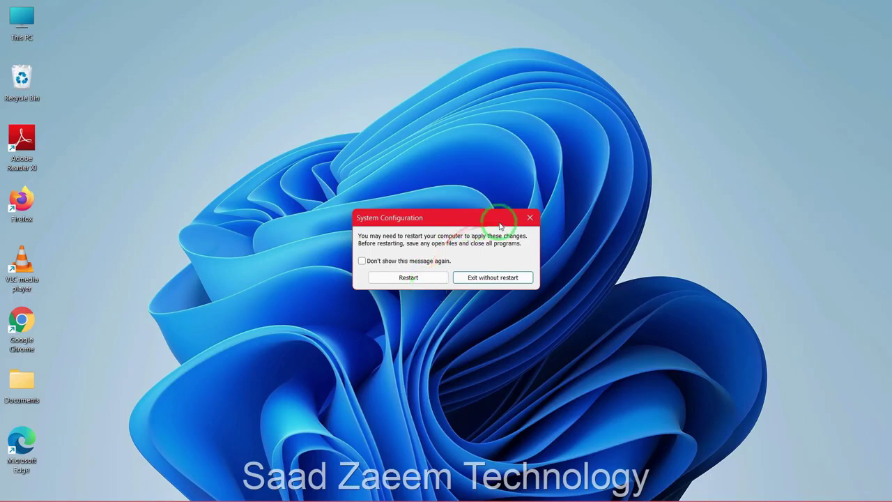
click(529, 221)
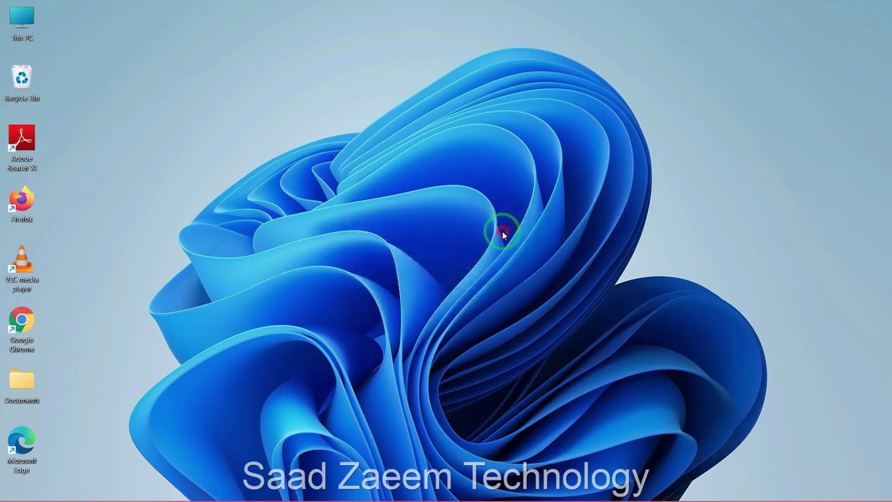